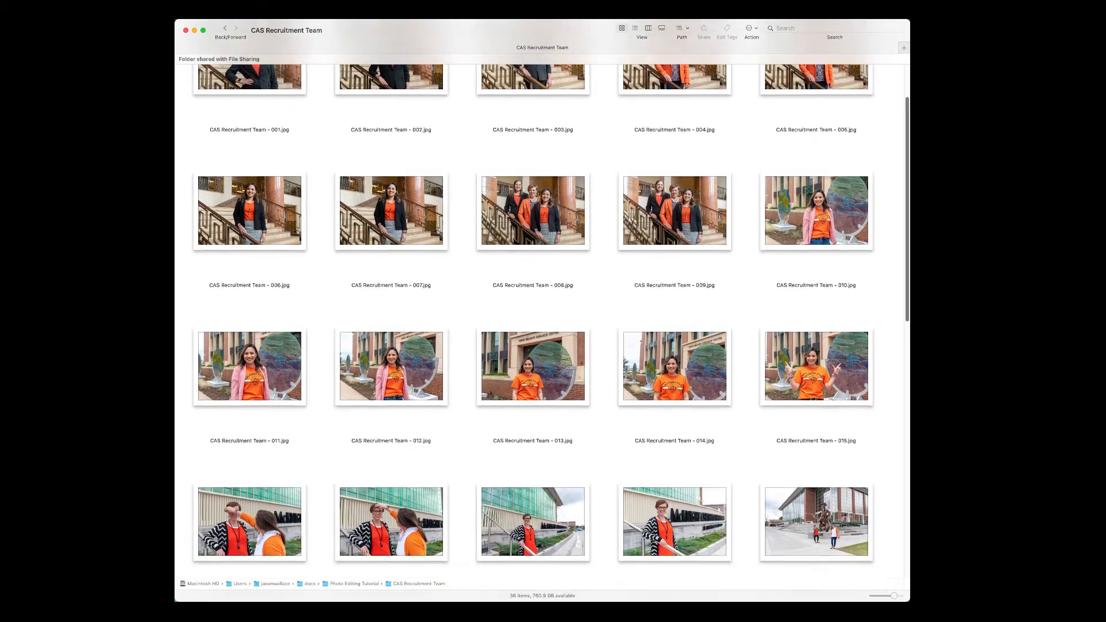
- Look through the CAS Recruitment Team photos in the Finder folder and in the Lightroom Classic library grid
scroll(542, 323, "down", 4)
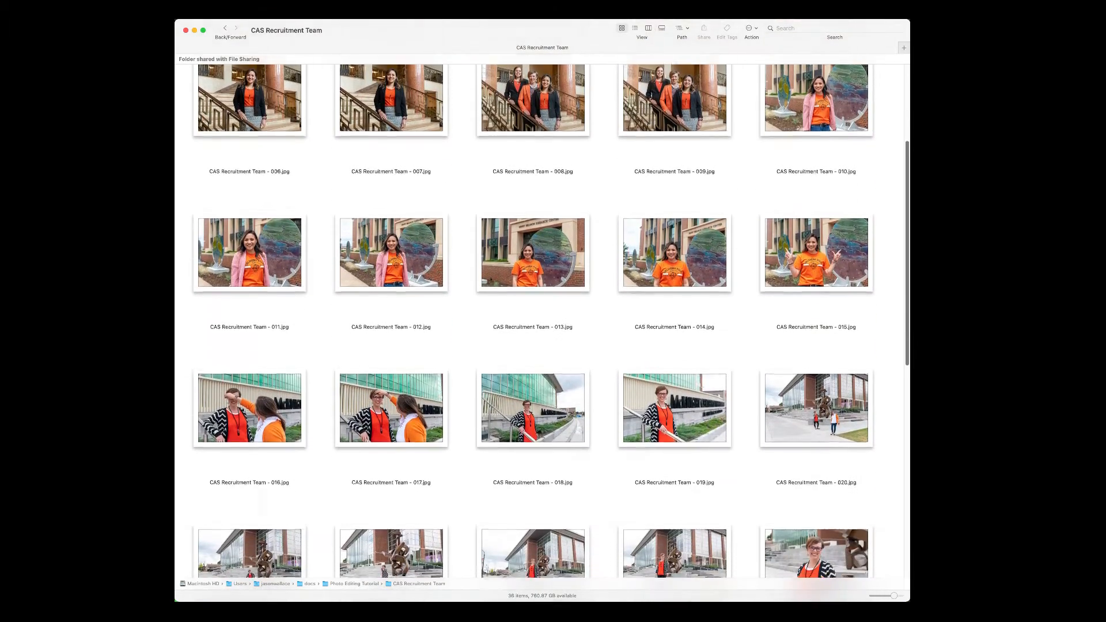
scroll(542, 323, "down", 4)
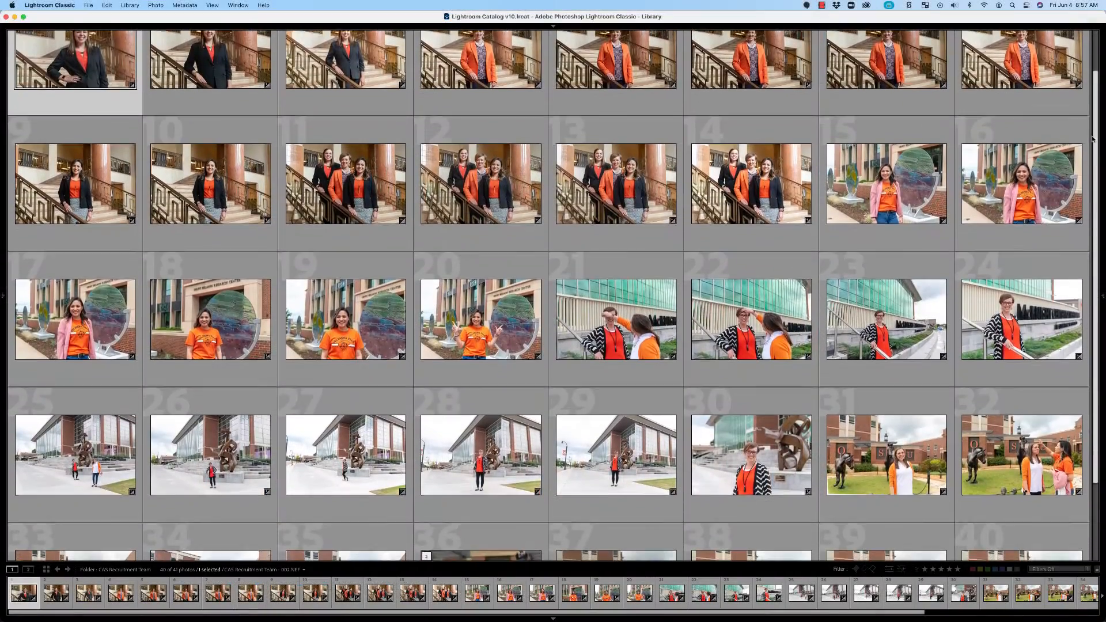
left_click_drag(1093, 139, 1088, 218)
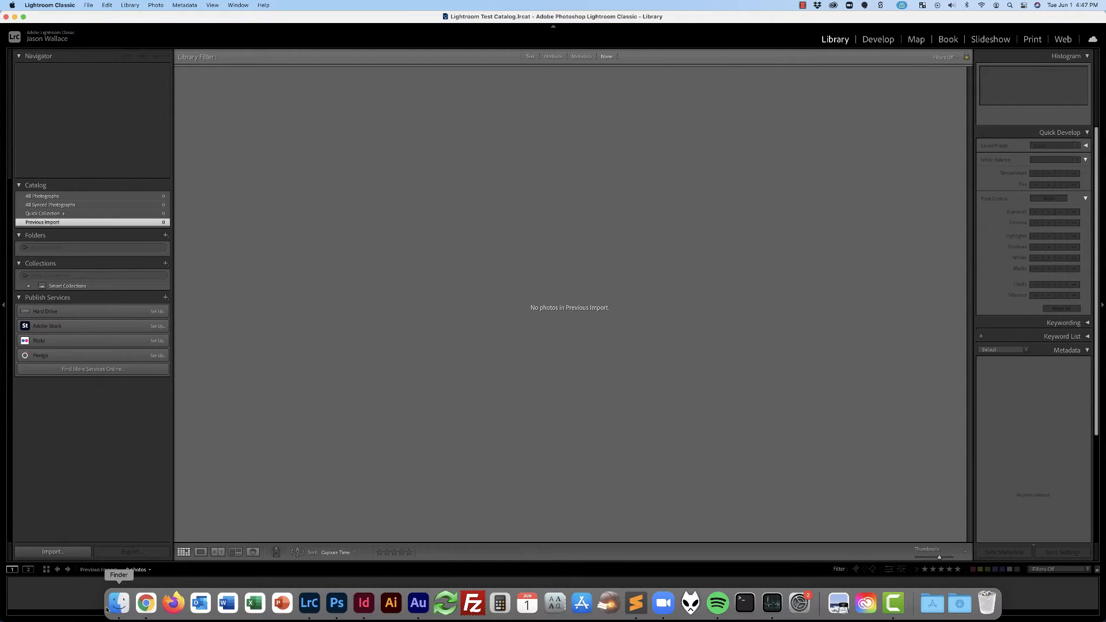
- Import the photos of the CAS Recruitment Team (uncropped) folder from Finder into the Lightroom Classic catalog, using the Add method
left_click(116, 604)
left_click_drag(894, 383, 338, 242)
left_click(346, 55)
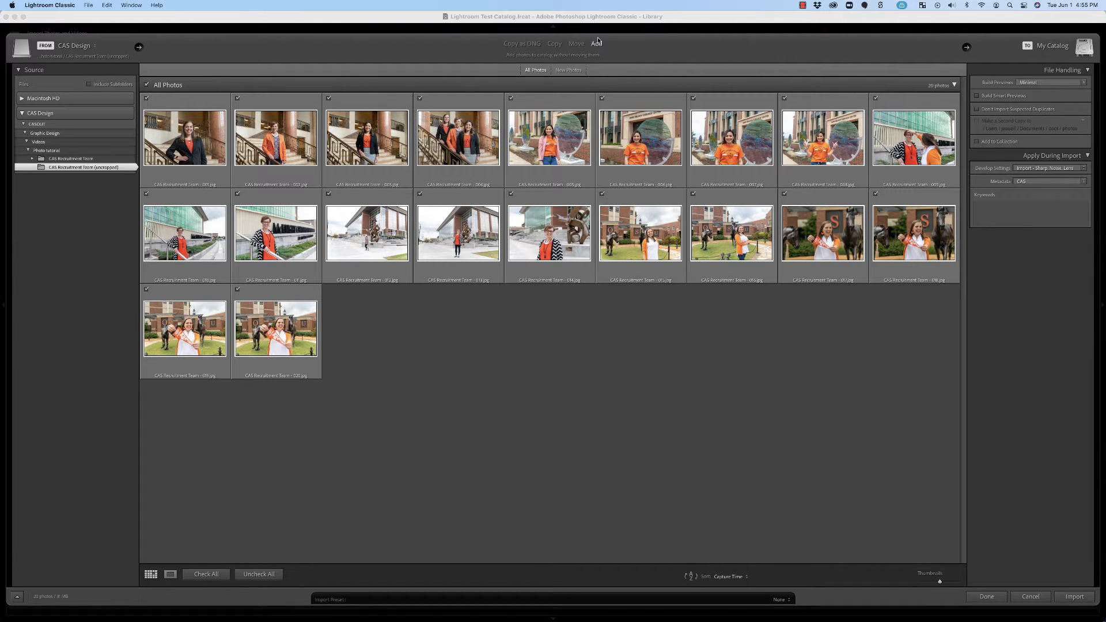
left_click(1067, 600)
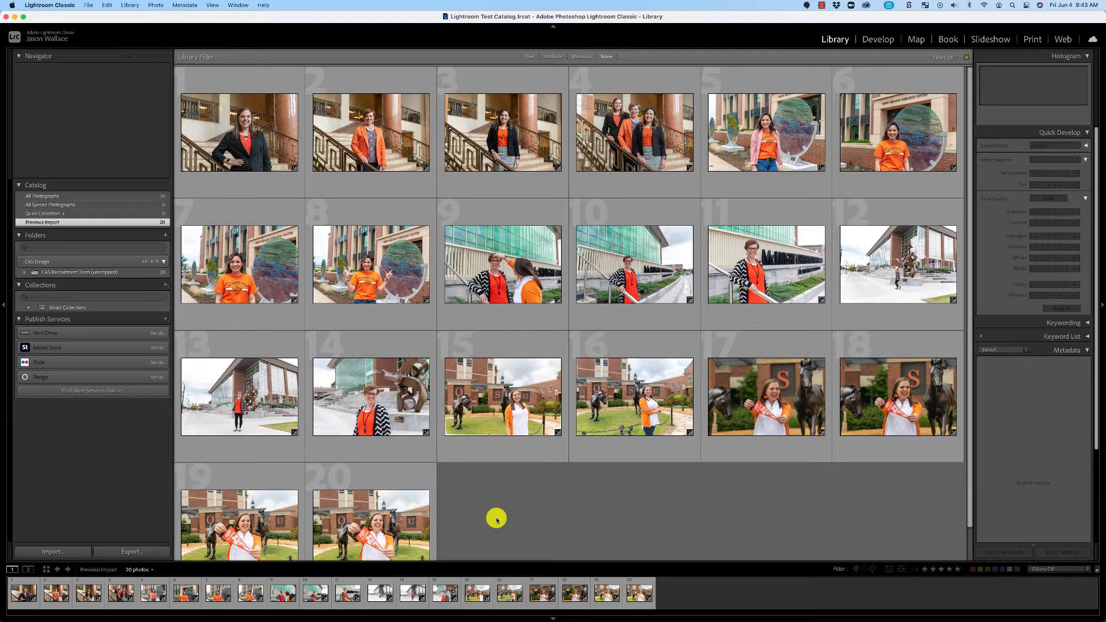
- Open the first photo for developing and set its crop aspect ratio to 4 x 3
left_click(263, 132)
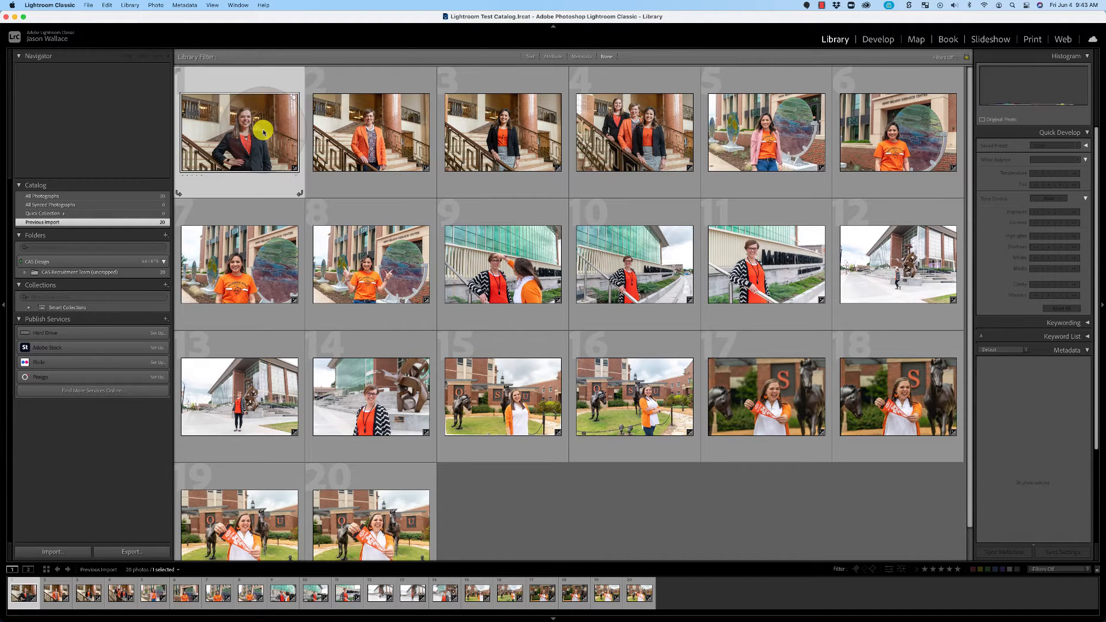
left_click(876, 39)
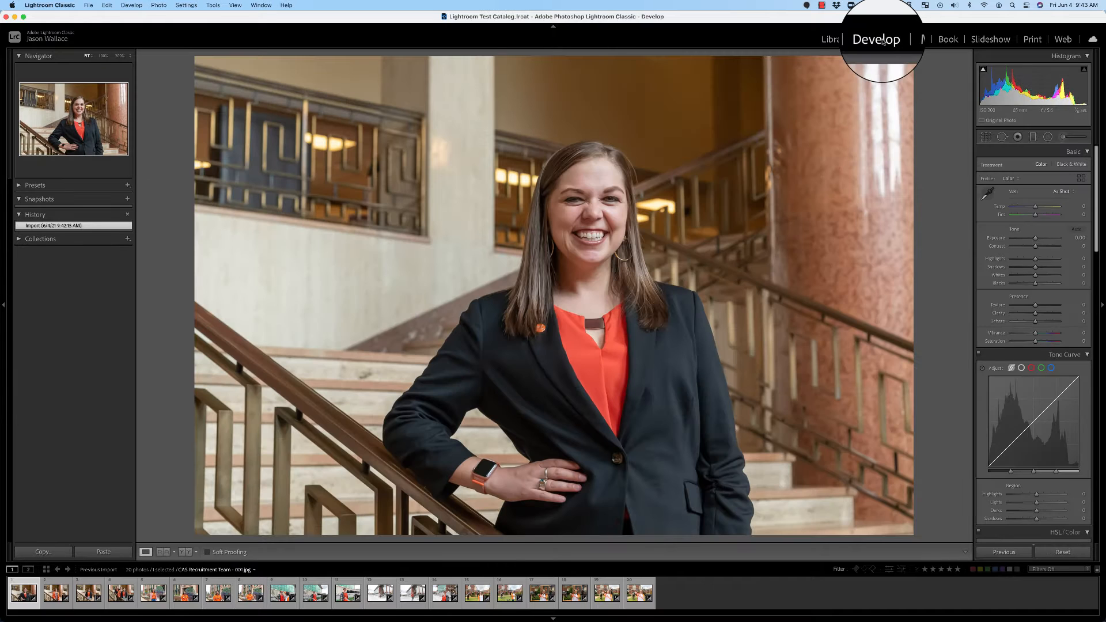
left_click(985, 136)
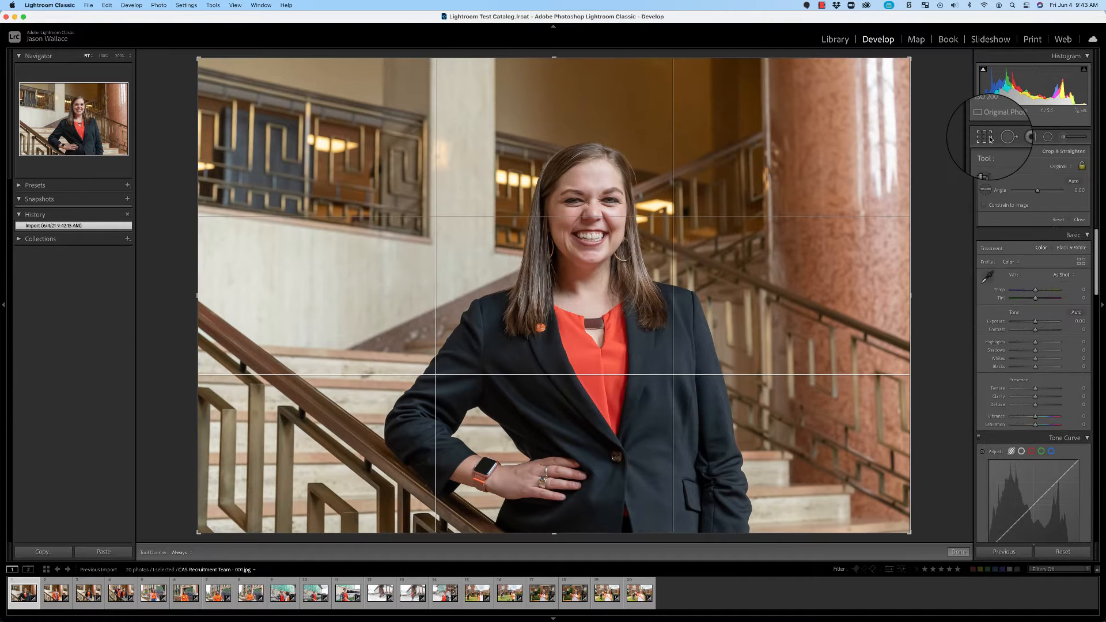
left_click(1058, 169)
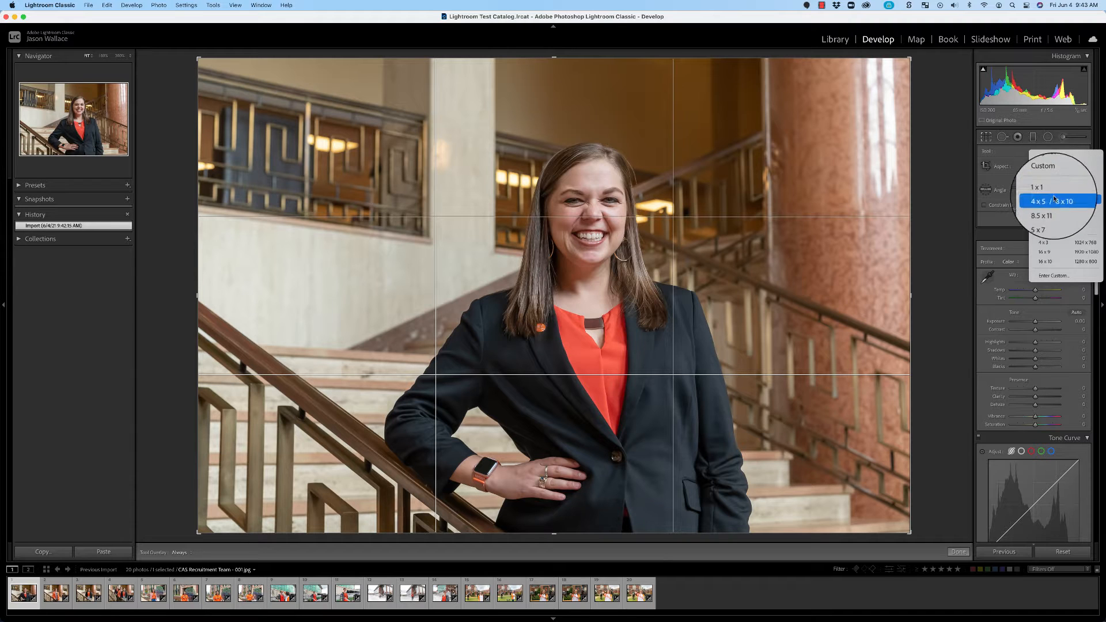
left_click(1047, 244)
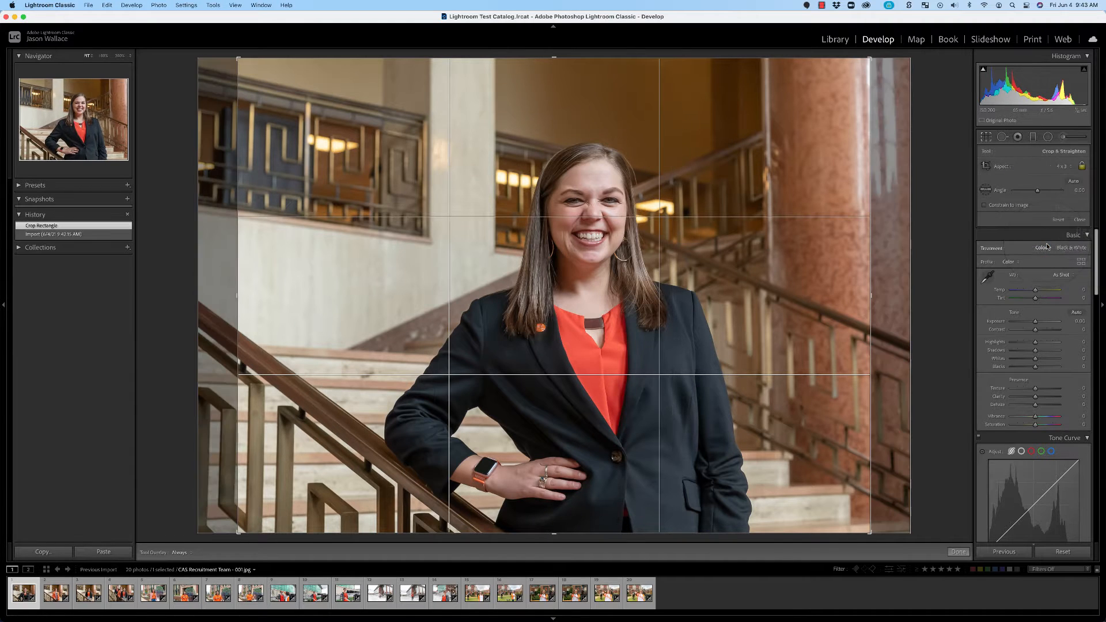
- Tighten the crop around the woman in the first photo, leave some space above her head, and apply the crop
left_click_drag(238, 57, 359, 150)
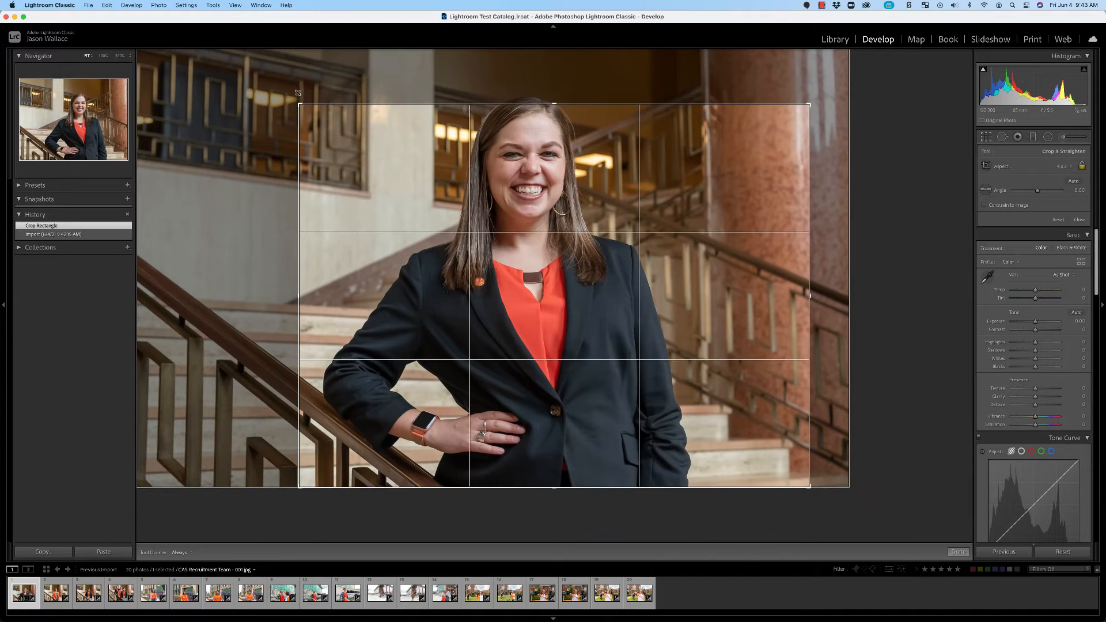
left_click(297, 92)
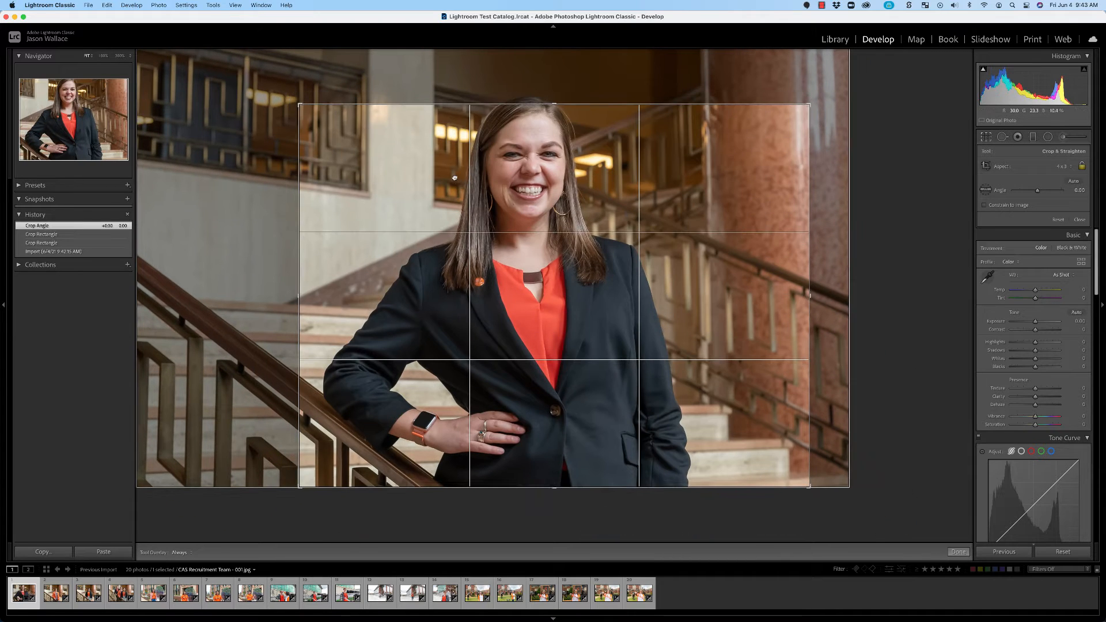
left_click_drag(759, 410, 763, 429)
mouse_move(809, 486)
left_mouse_down()
mouse_move(729, 495)
mouse_move(671, 452)
mouse_move(736, 432)
mouse_move(790, 472)
mouse_move(772, 474)
mouse_move(811, 487)
left_mouse_up()
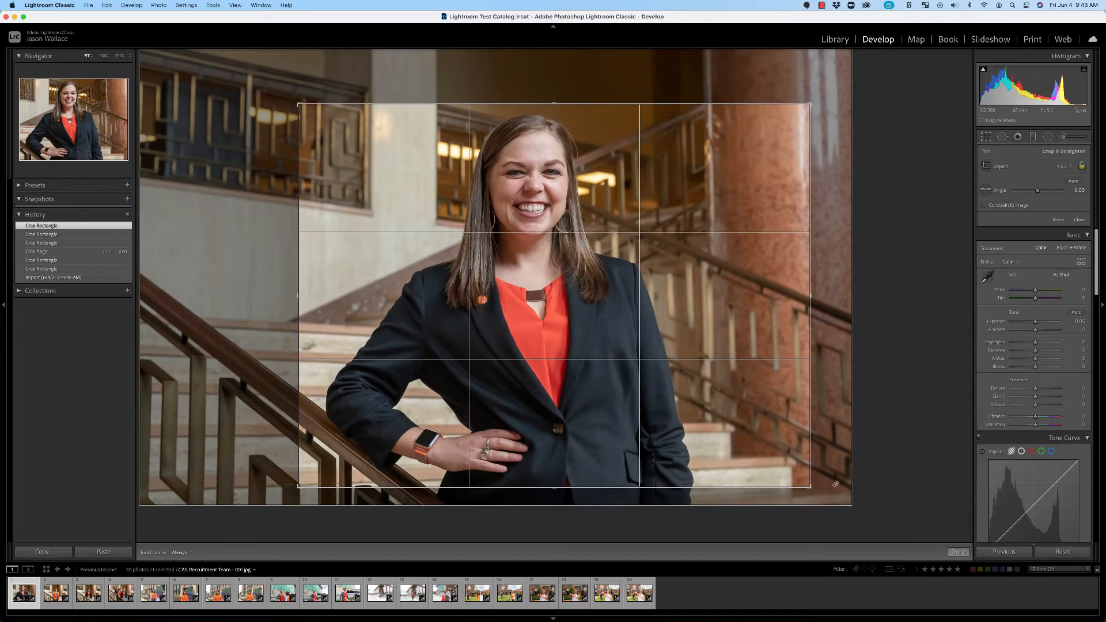
left_click(957, 552)
- Synchronize the crop, including straighten angle and aspect ratio, from the first photo to all photos, and clear the selection
key("super+a")
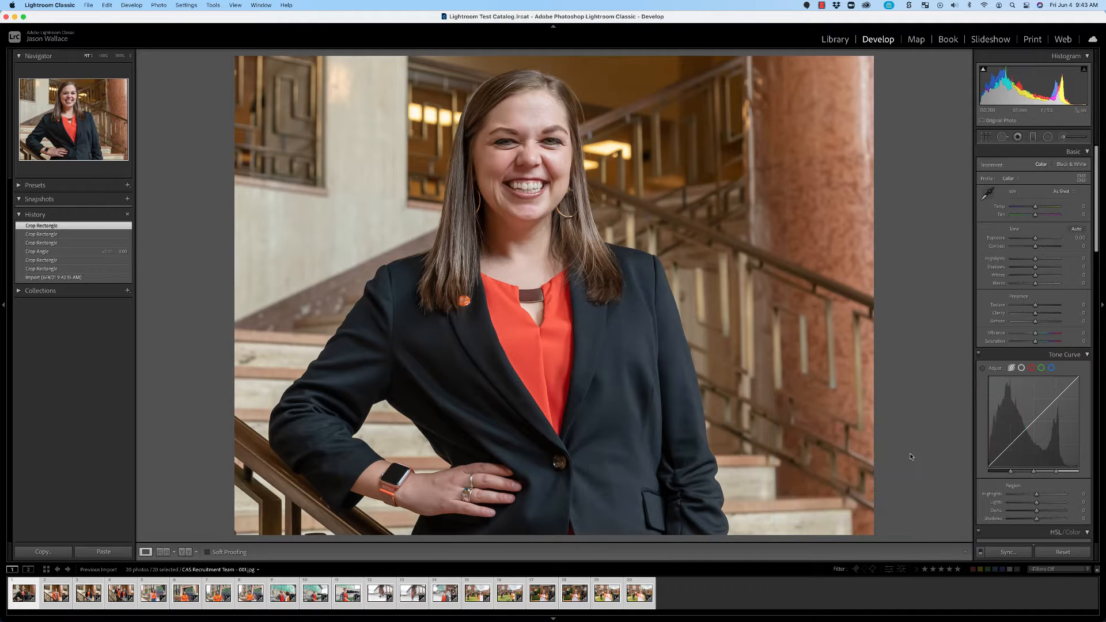
left_click(1007, 553)
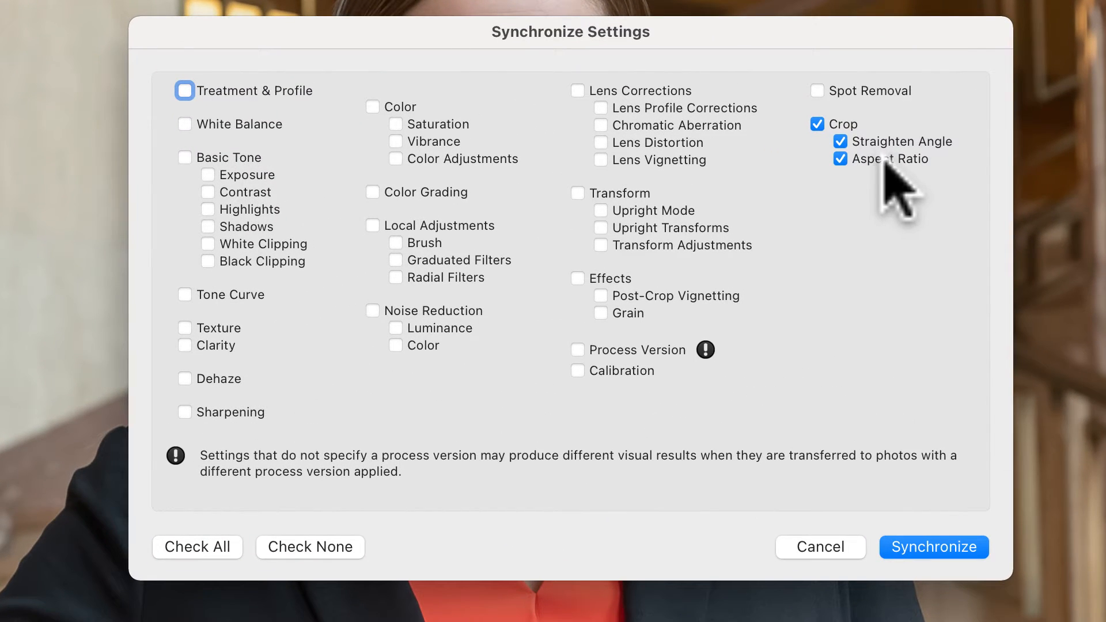
left_click(817, 124)
left_click(817, 124)
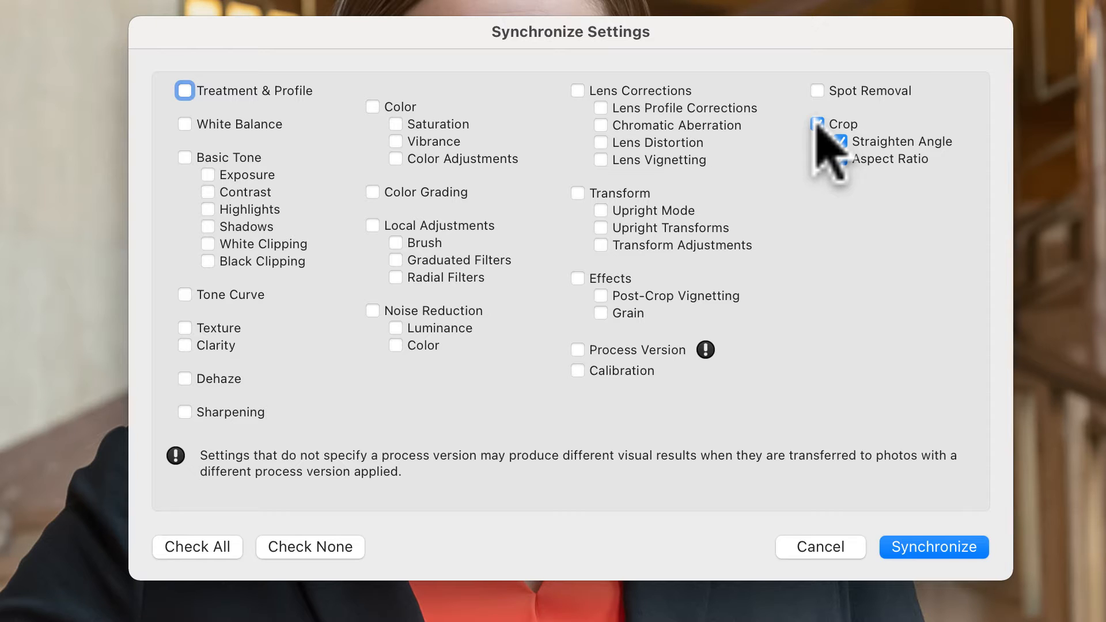
left_click(935, 546)
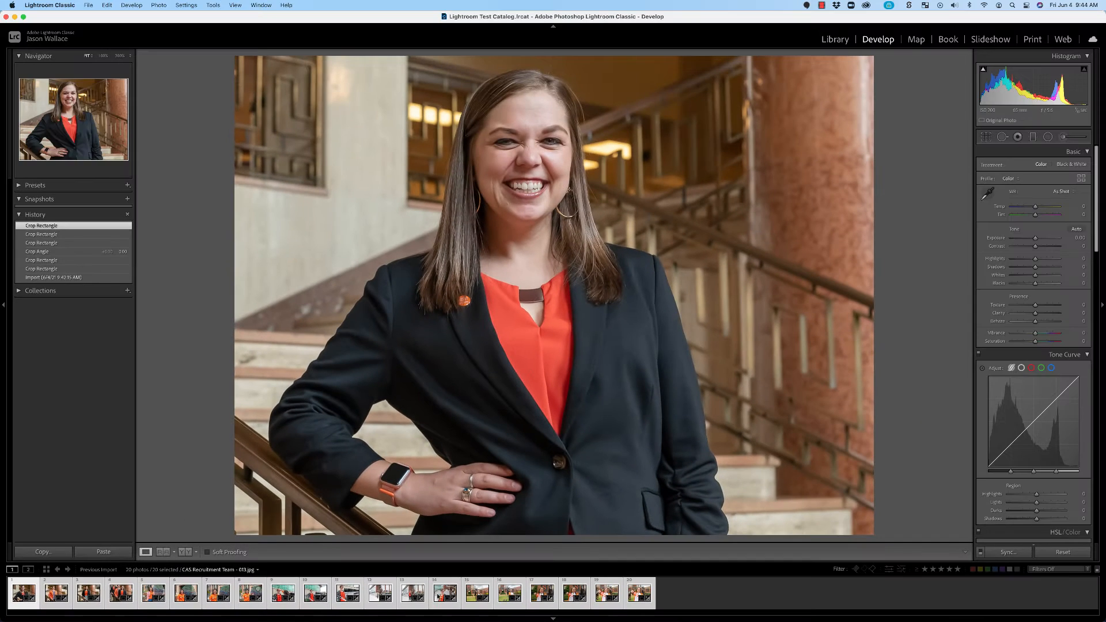
key("super+d")
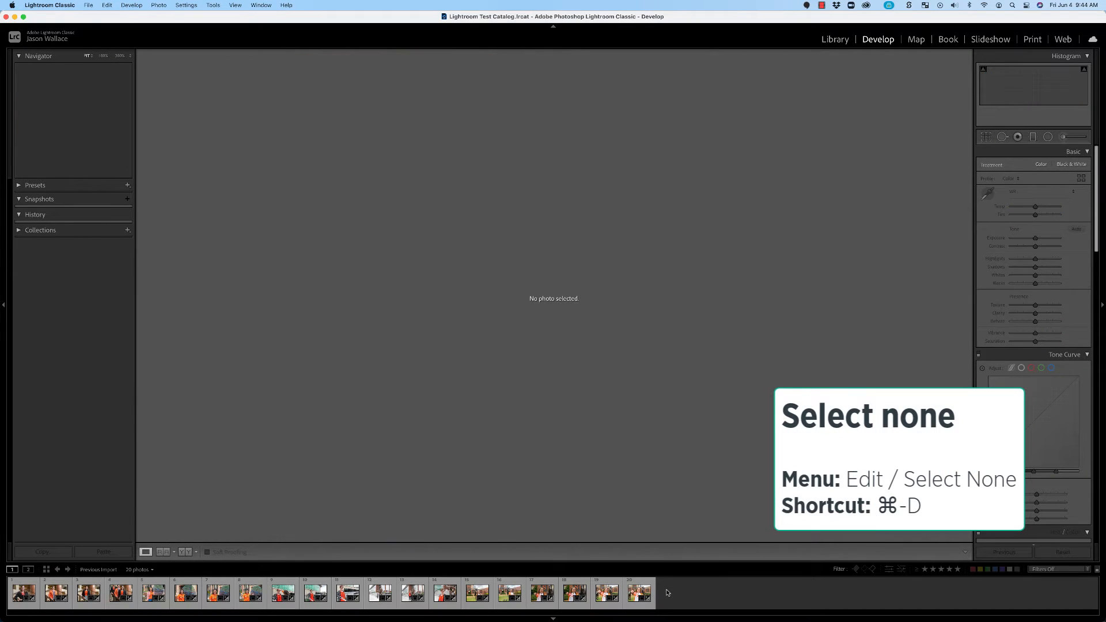
- Reposition the group photo of the three women on the stairs within its crop frame so all their heads fit inside
left_click(88, 593)
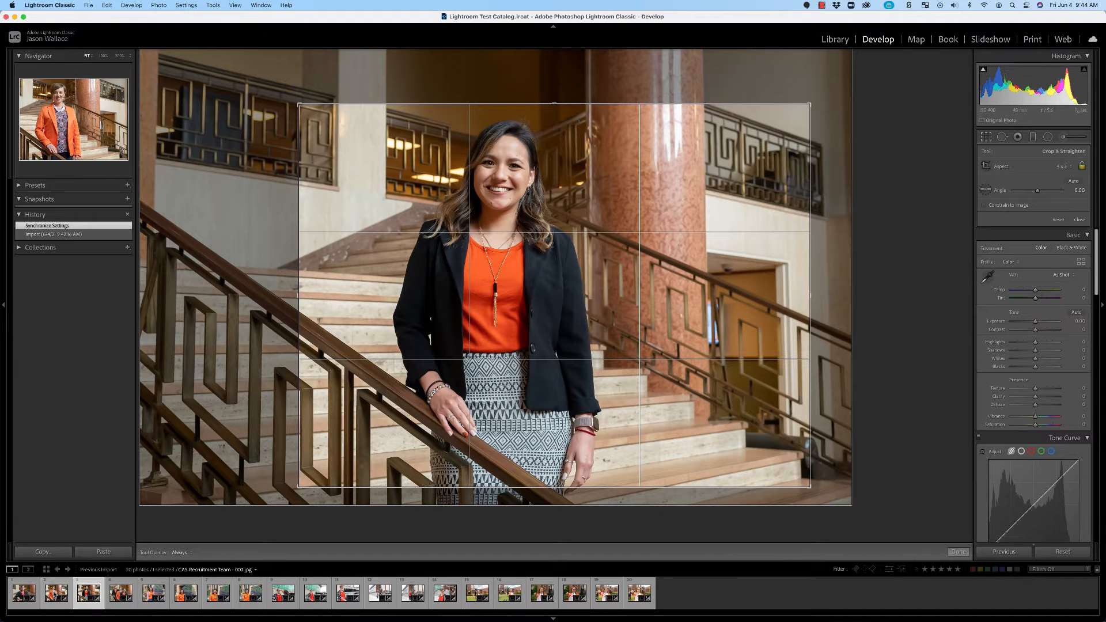
left_click(55, 597)
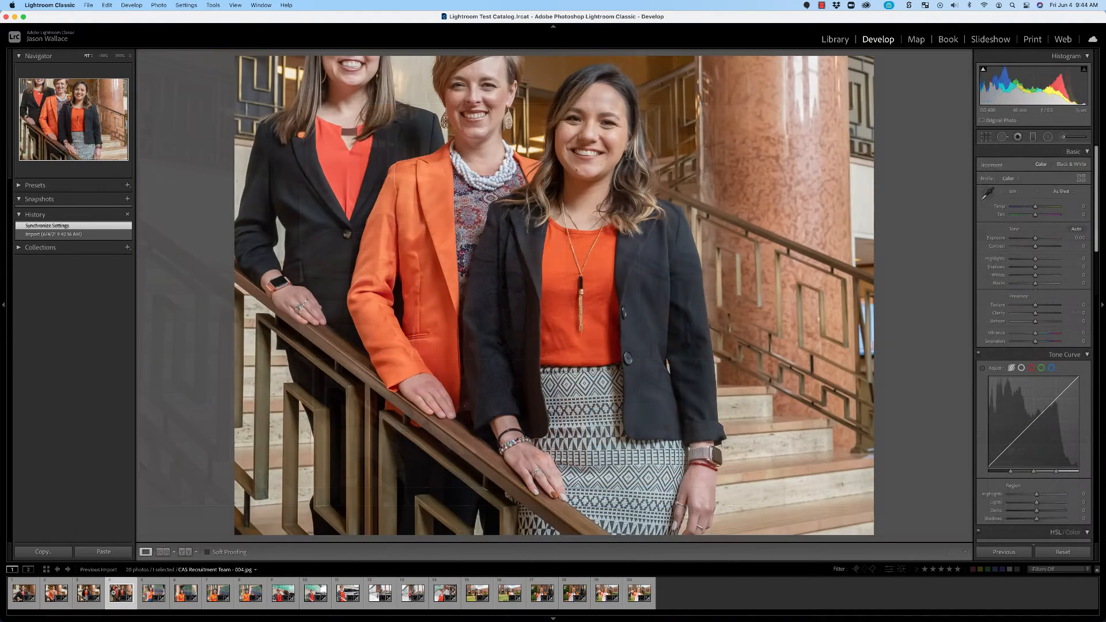
left_click(987, 138)
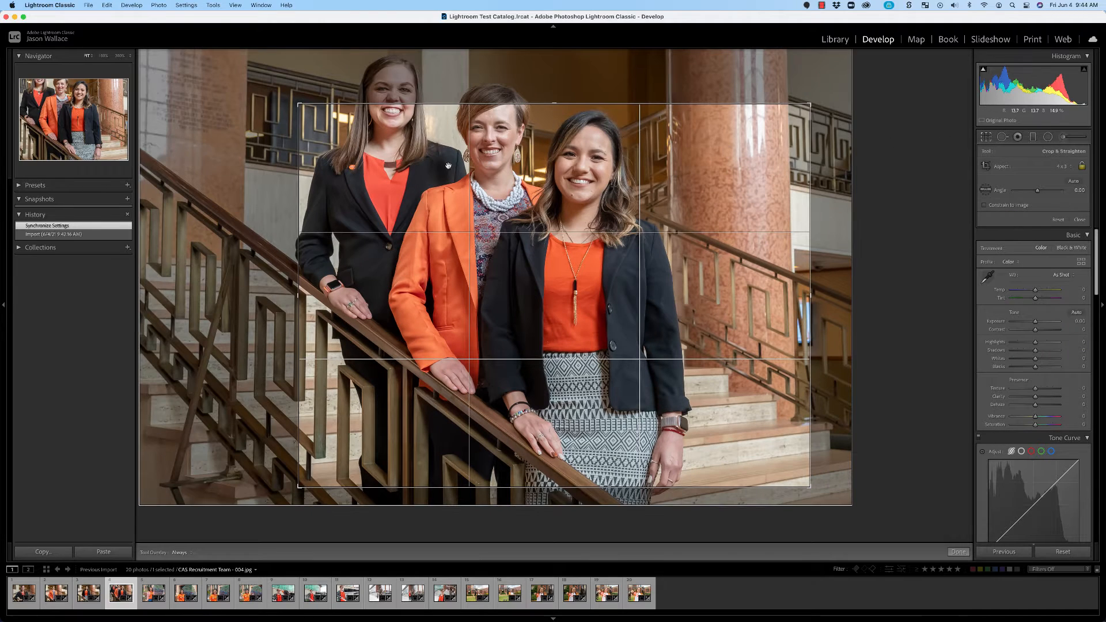
left_click_drag(426, 168, 468, 231)
- Check the crops of the third and second photos, and reposition and apply the crop of the eleventh photo
left_click(87, 592)
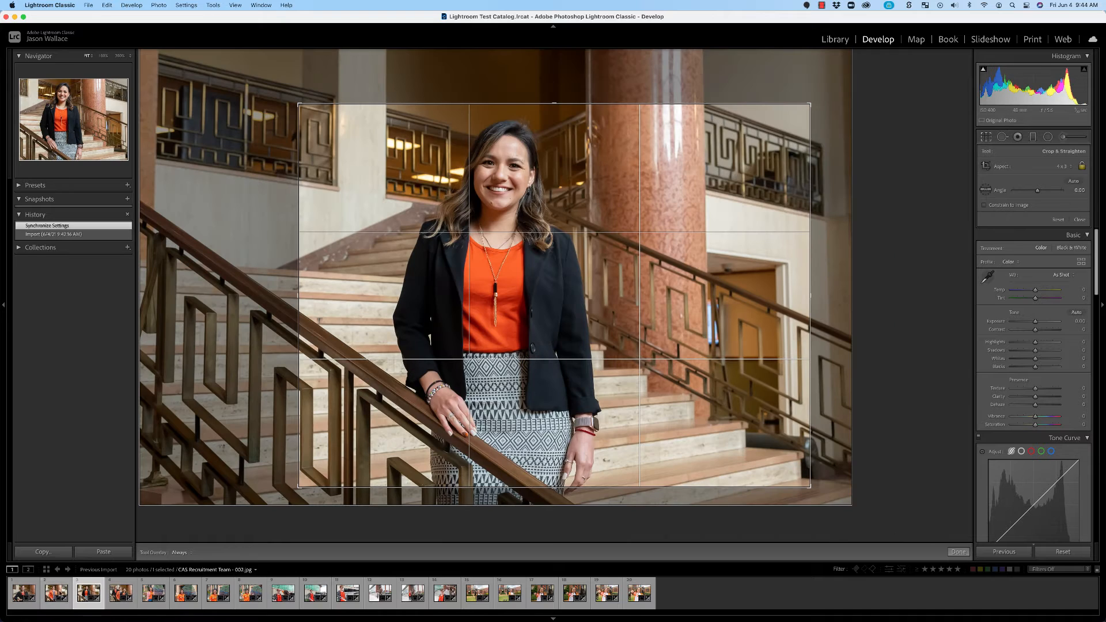
left_click(56, 593)
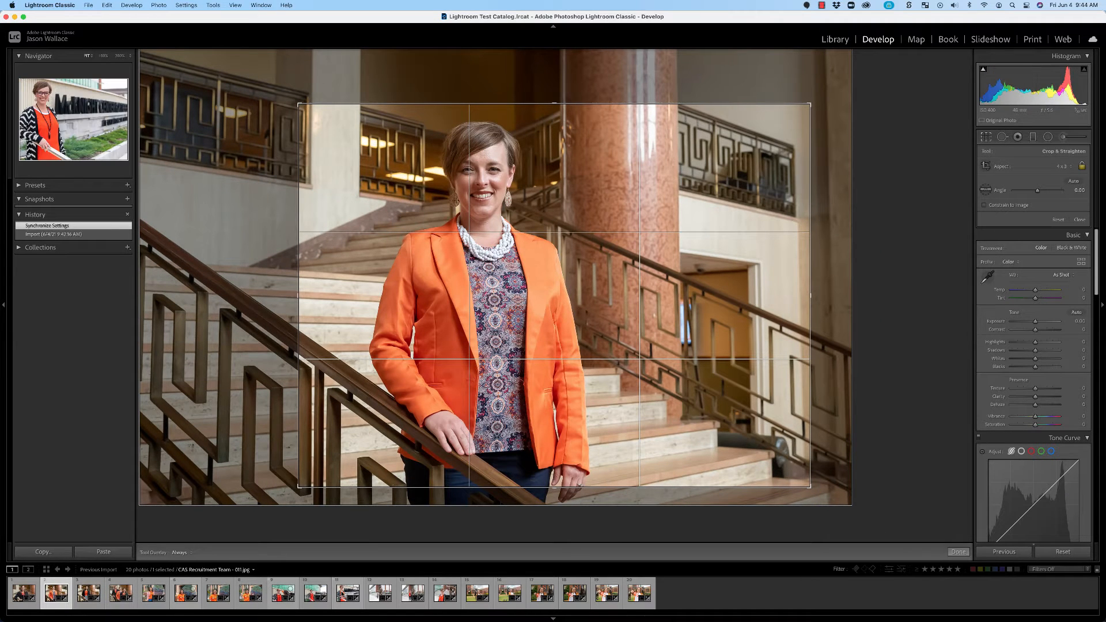
left_click(344, 592)
left_click_drag(464, 342, 536, 354)
left_click(959, 552)
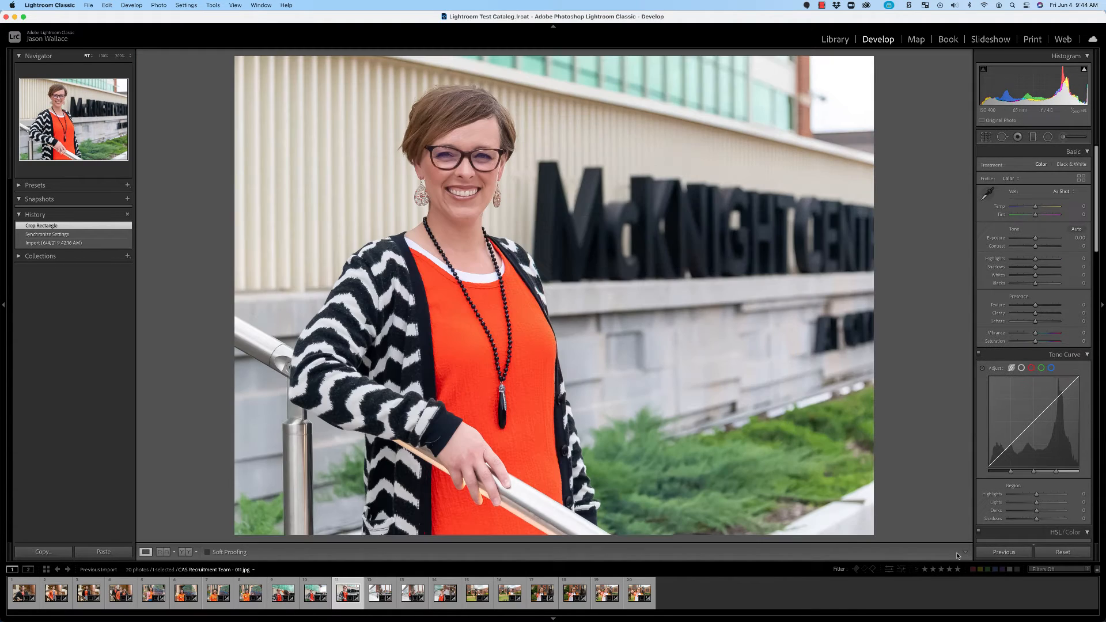
- Return to the Library grid, select all photos and open the export settings for them
left_click(833, 41)
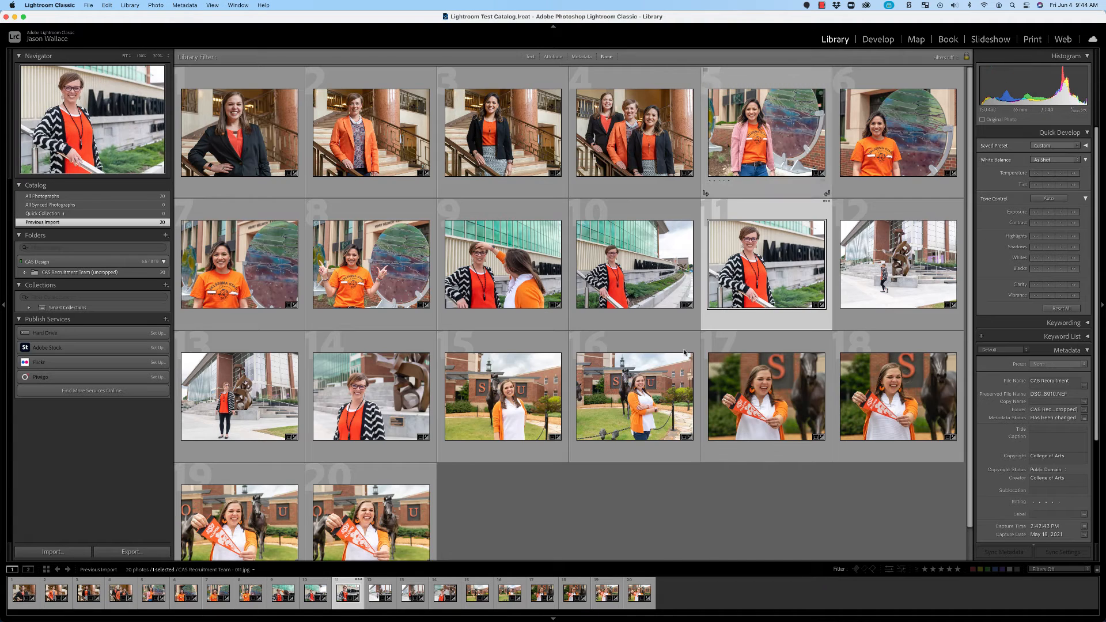
left_click(673, 517)
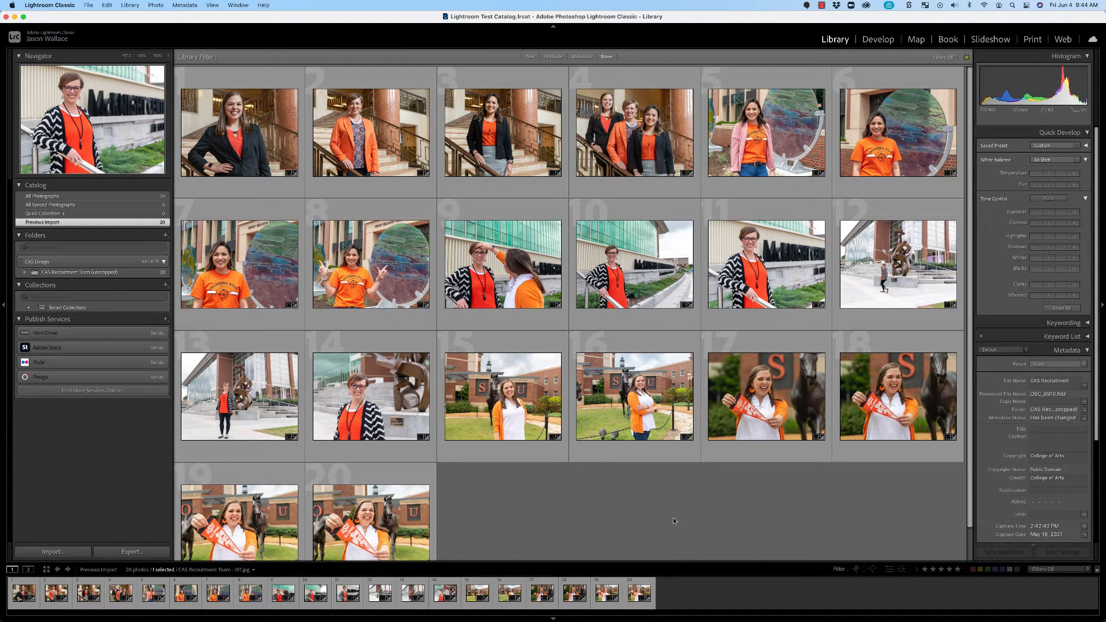
key("super+a")
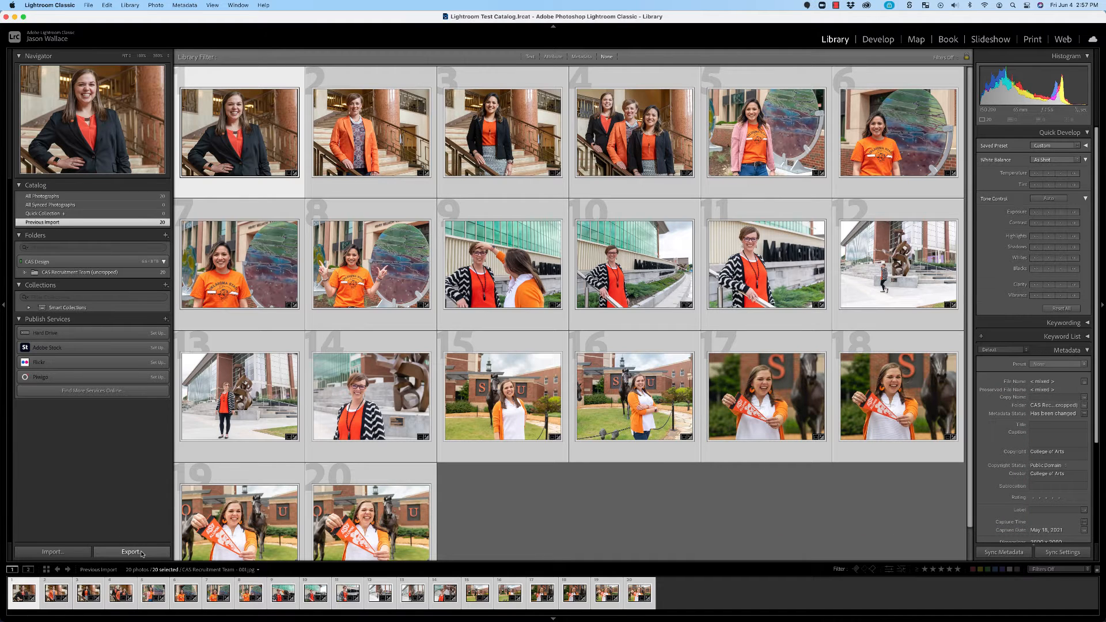
left_click(131, 552)
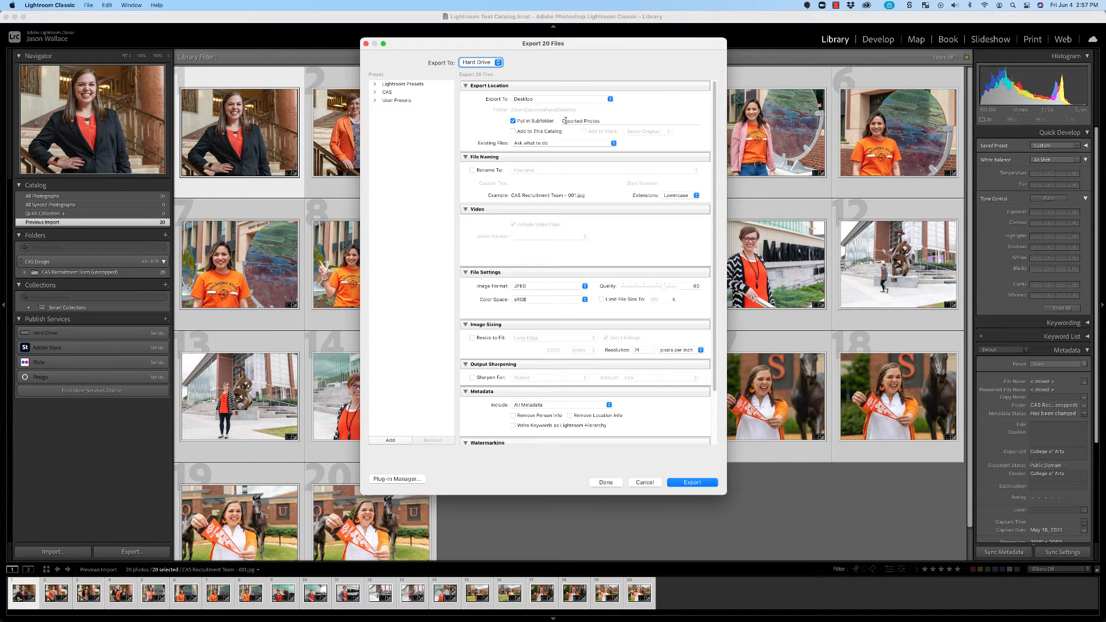
key("alt")
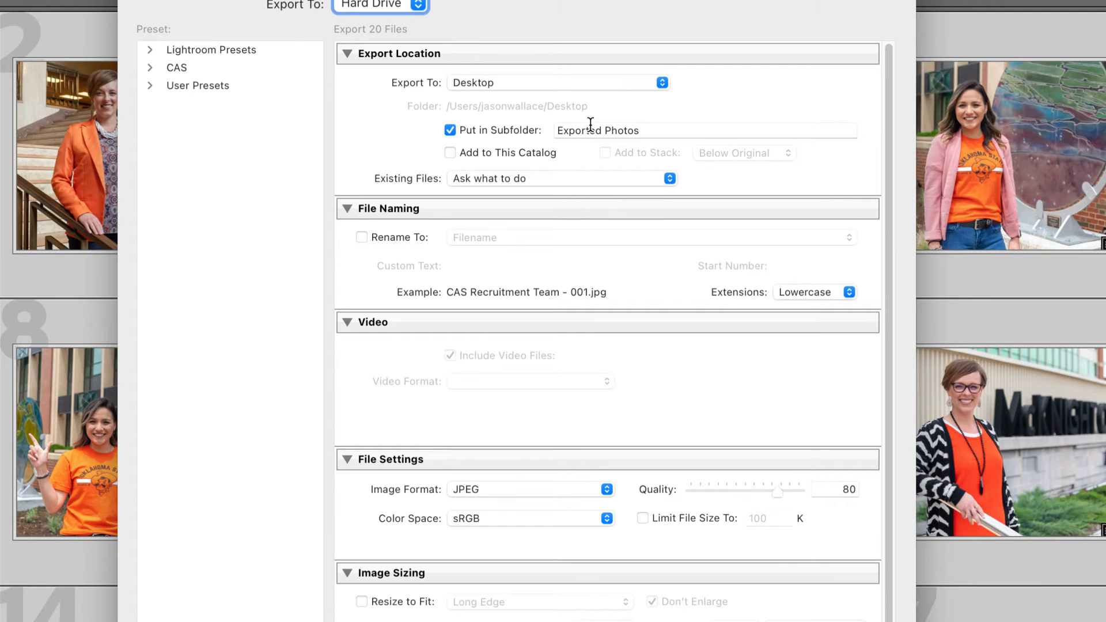
- Examine the export subfolder name and the available destination folders
triple_click(643, 126)
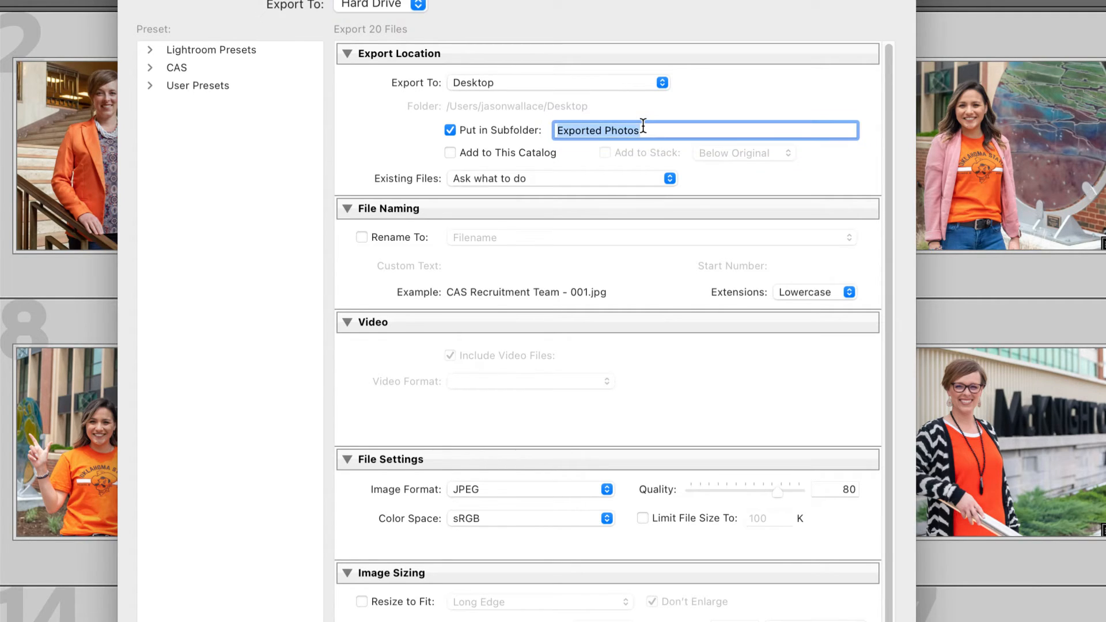
left_click(662, 83)
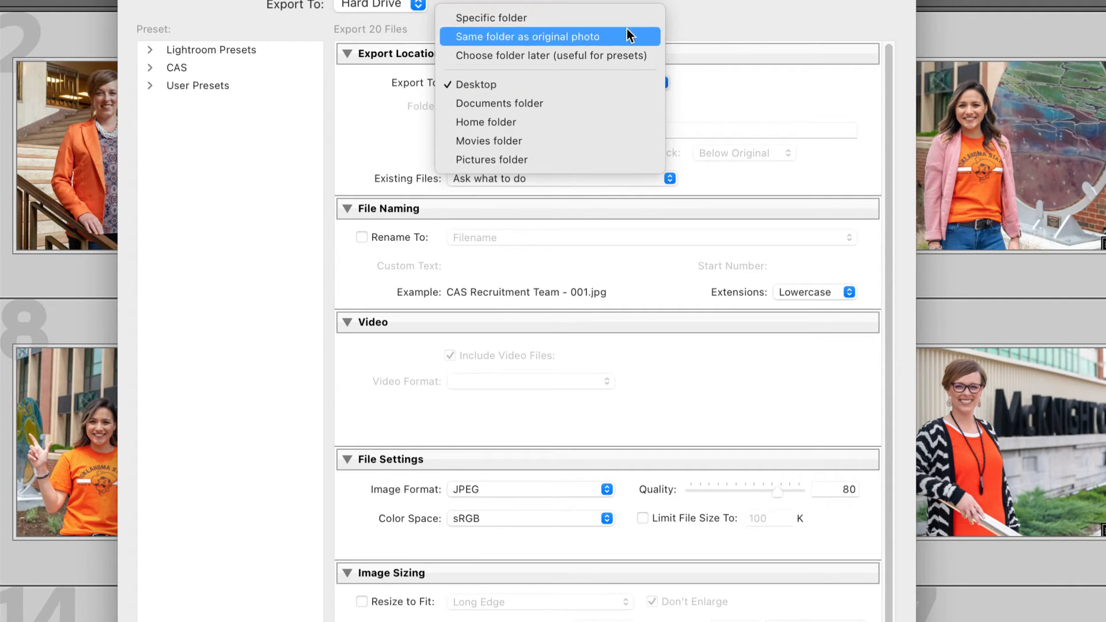
left_click(684, 86)
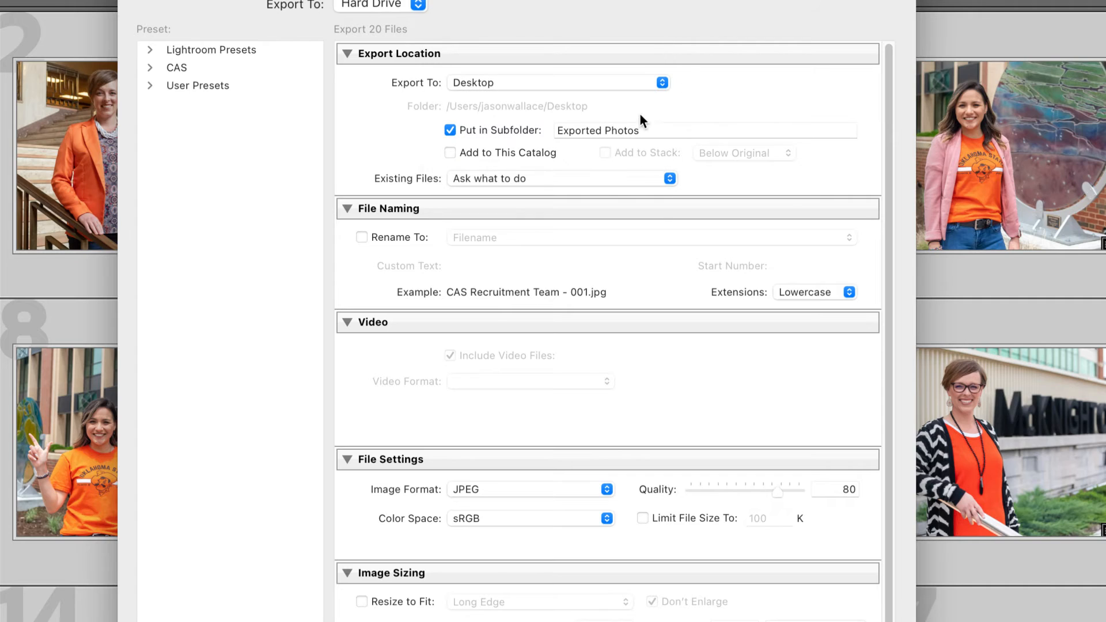
- Turn on renaming for the exported files and open the Filename Template Editor
left_click(362, 238)
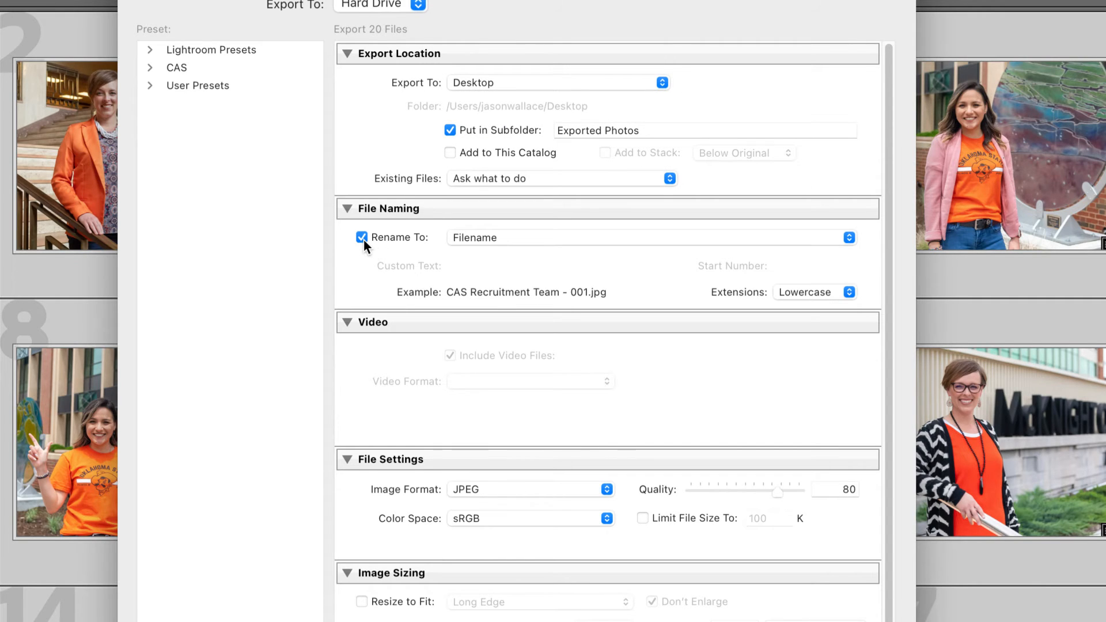
left_click(504, 237)
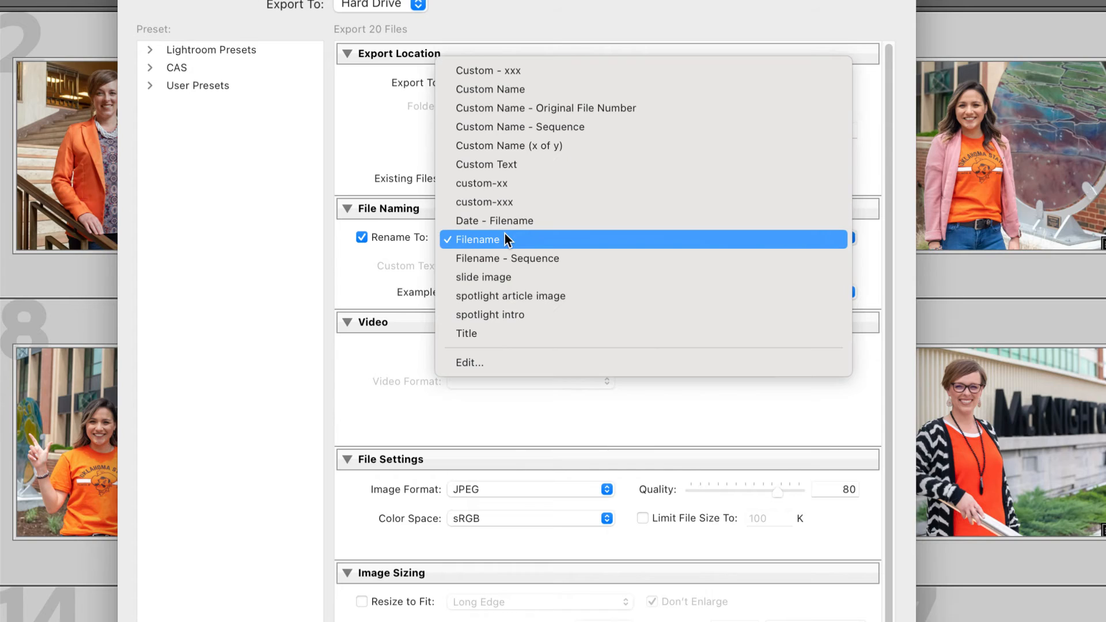
left_click(492, 363)
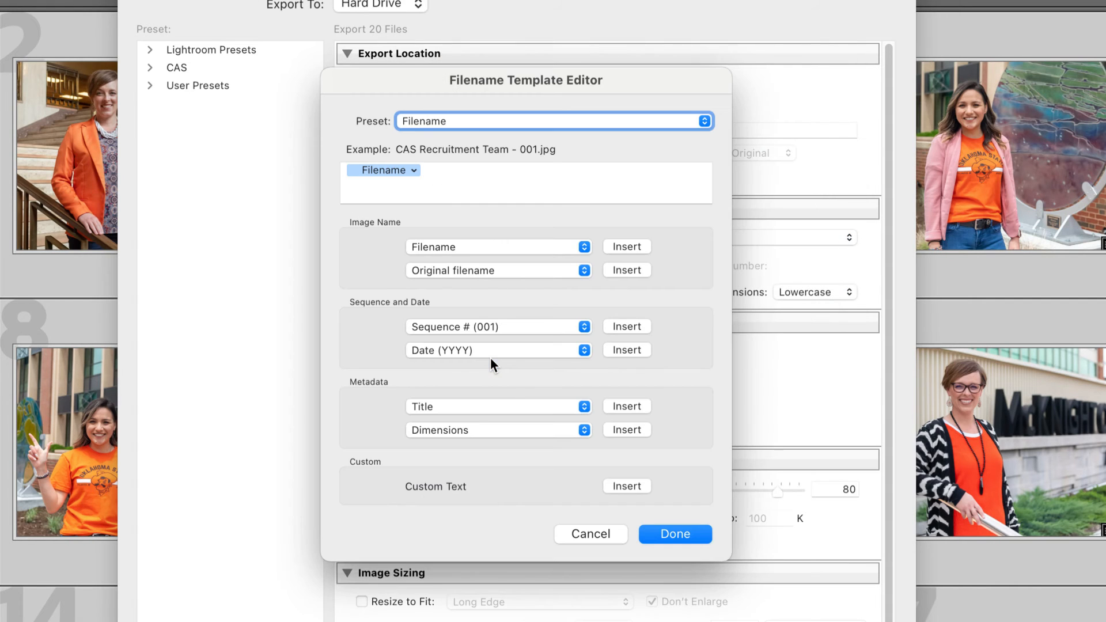
- Replace the filename template's token with Custom Text, a hyphen and Sequence # (001), and accept the template
left_click(459, 170)
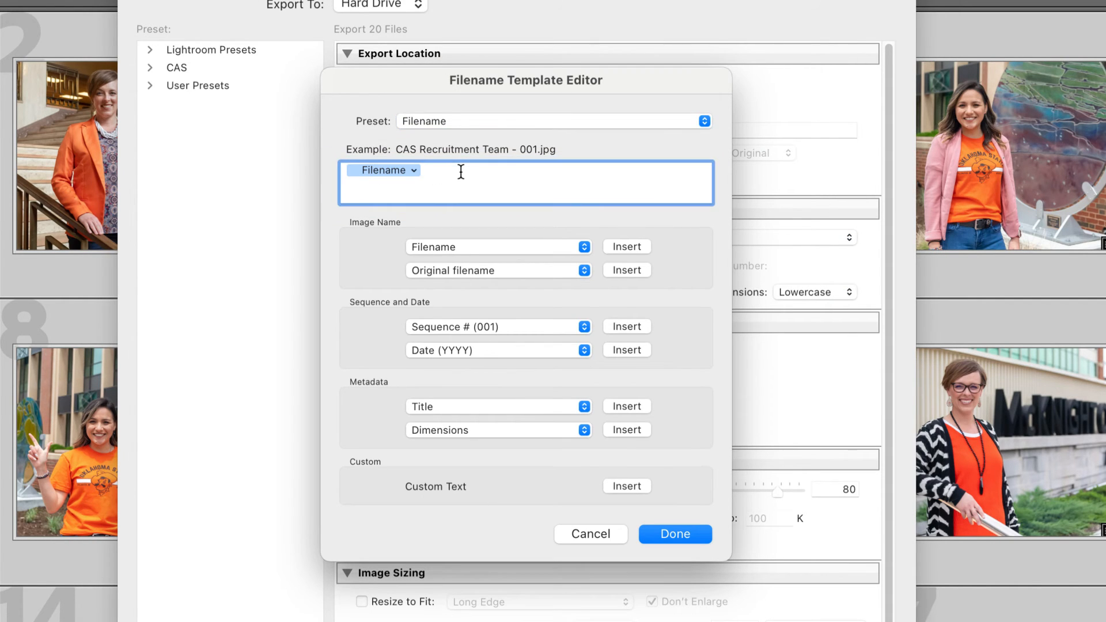
key("BackSpace")
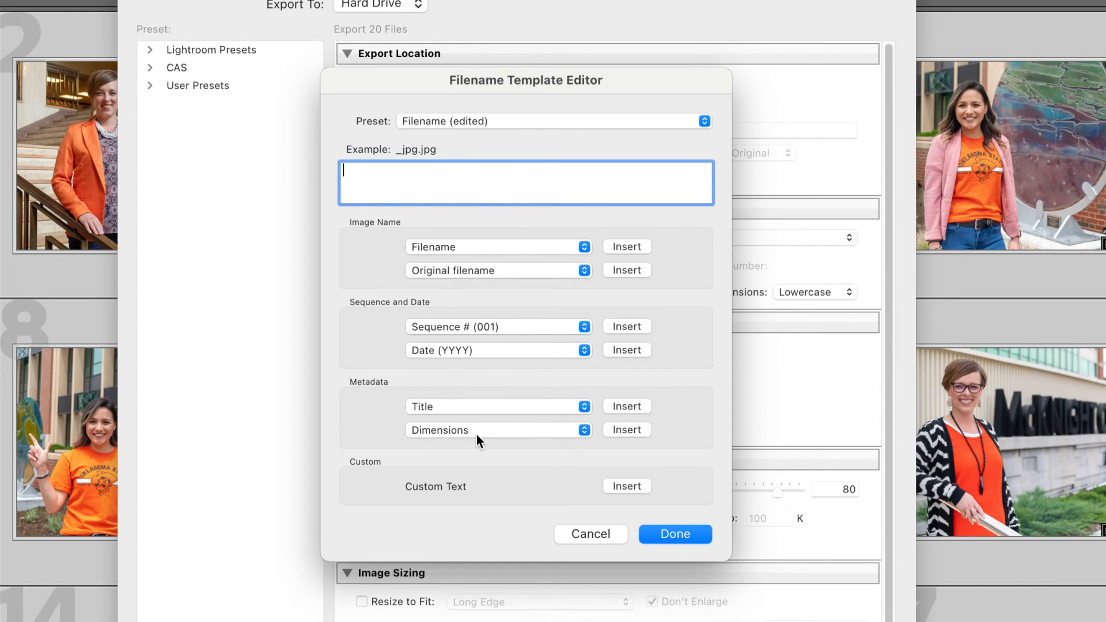
left_click(632, 485)
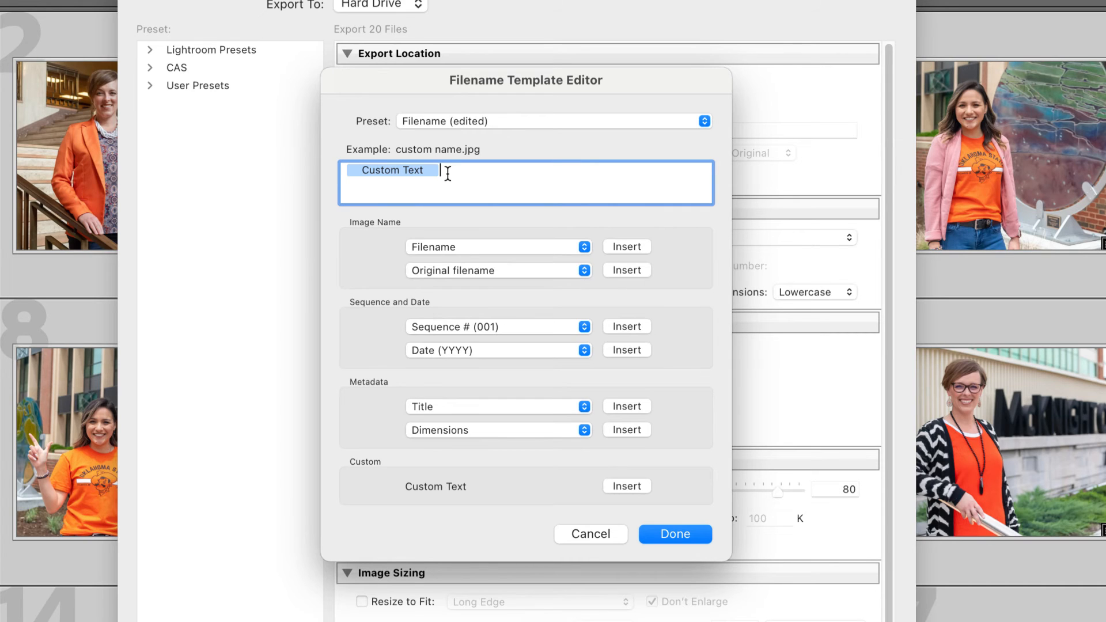
type("-")
left_click(583, 327)
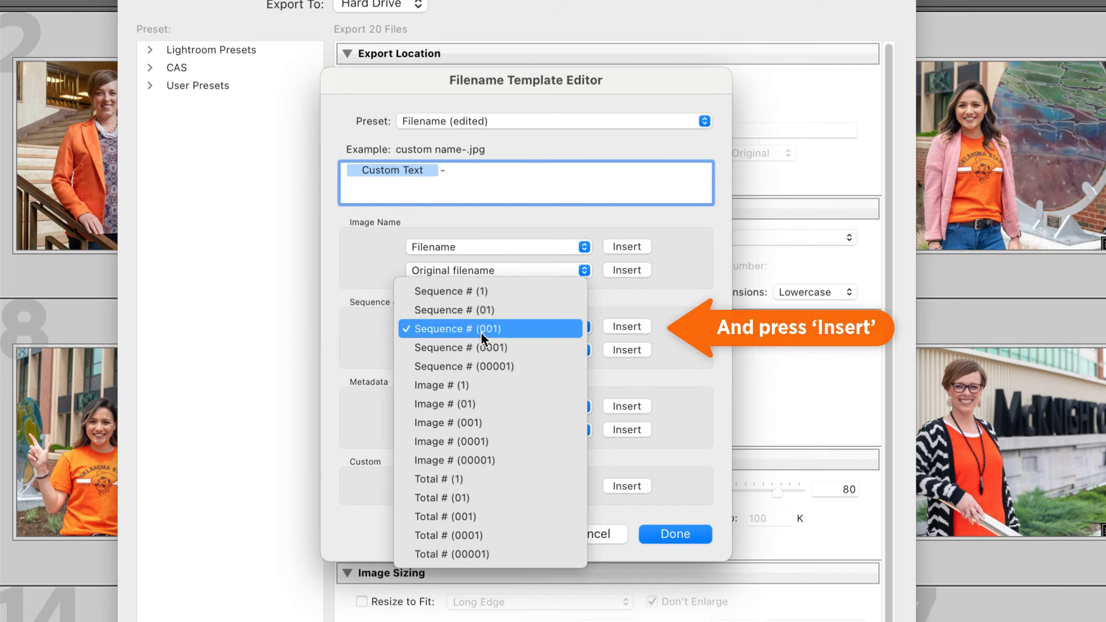
left_click(576, 328)
left_click(628, 326)
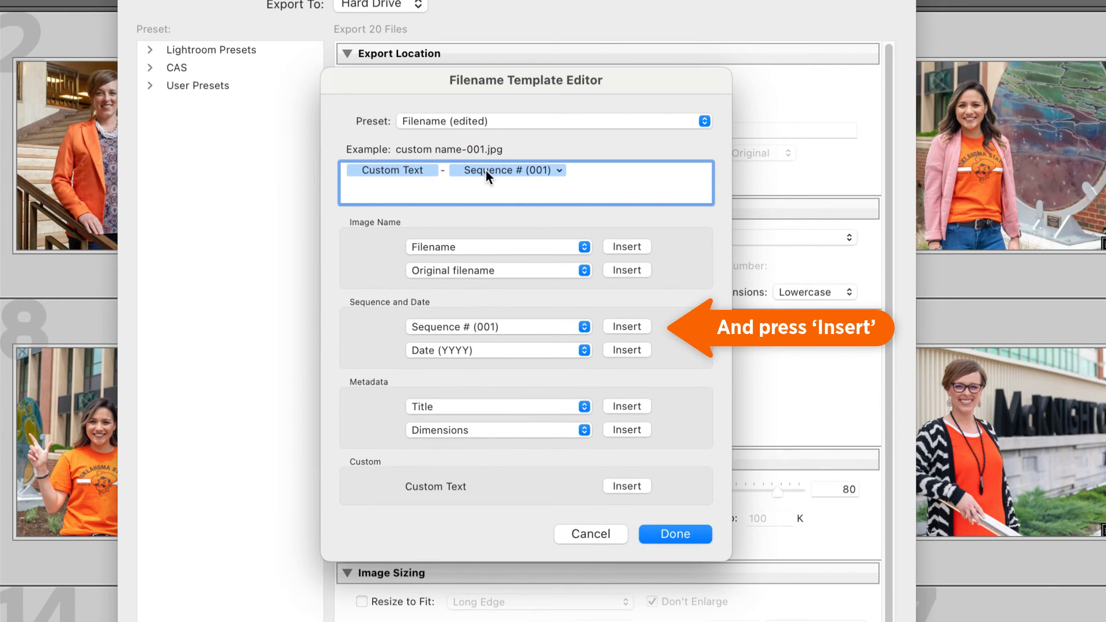
left_click(674, 534)
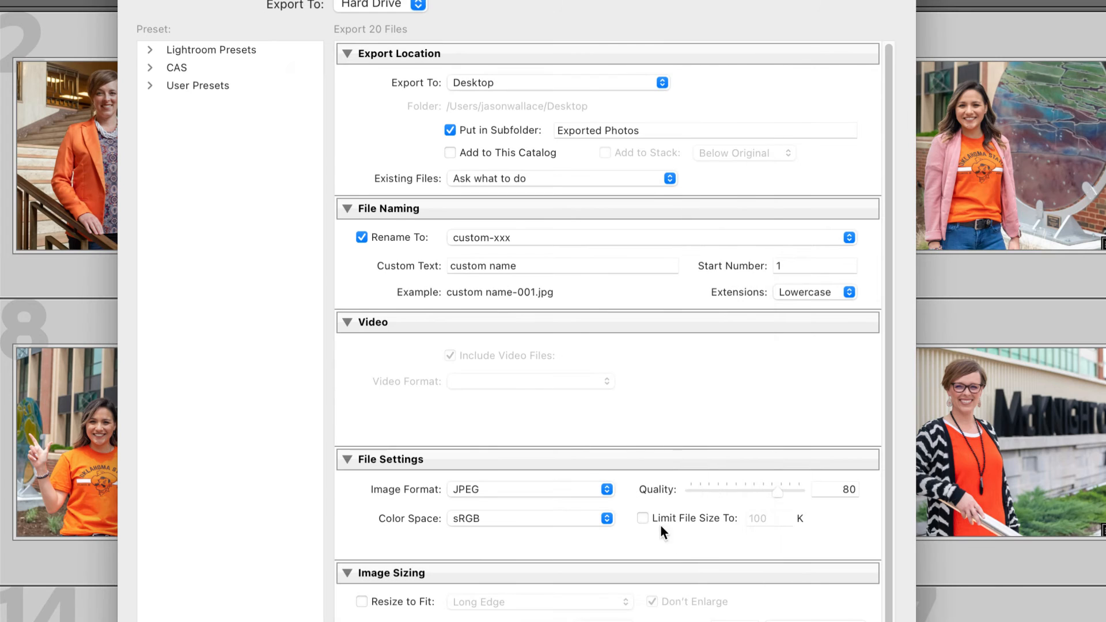
- Set the custom text for the exported filenames to cas-recruitment-team
left_click(536, 264)
type("c")
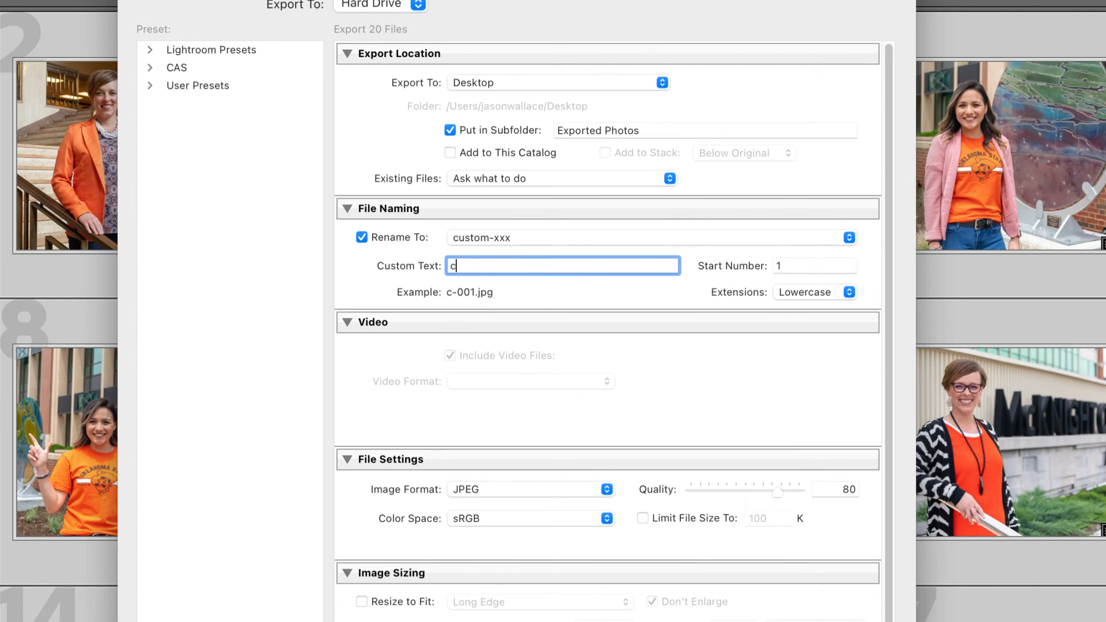
type("as-recru")
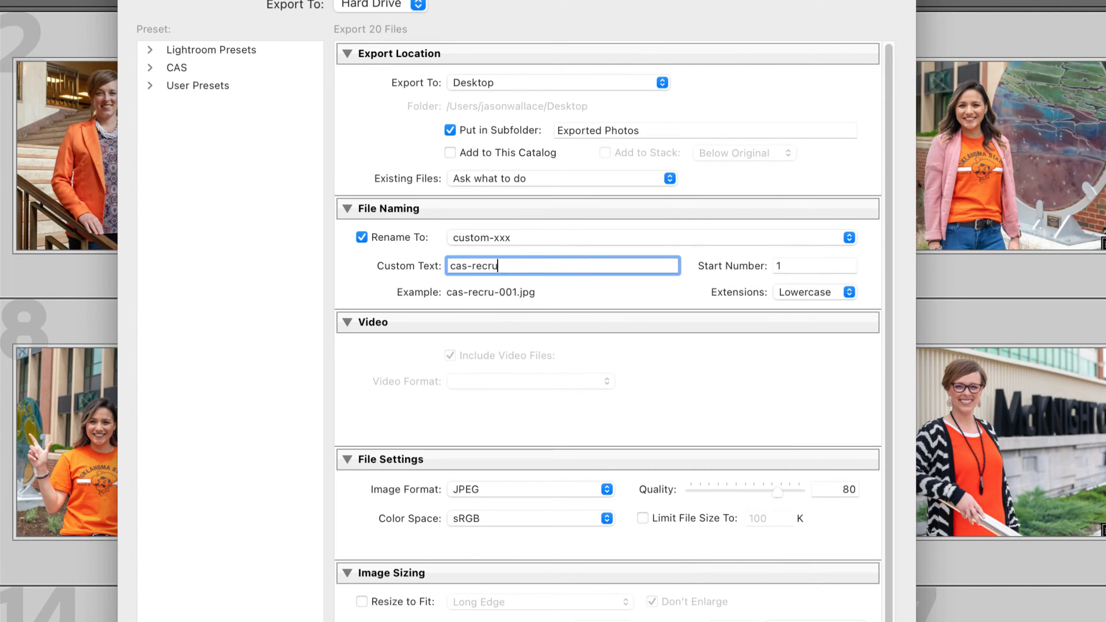
type("itment-team")
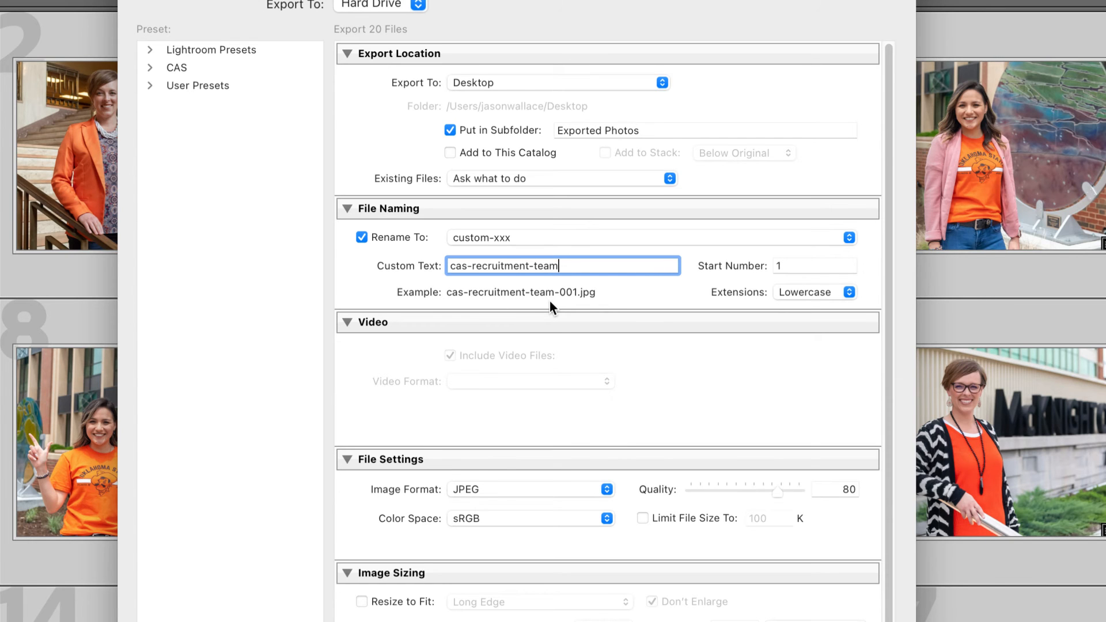
- Turn on resizing for the exported images and set the long edge to 1280 pixels, keeping Don't Enlarge on
scroll(548, 323, "down", 5)
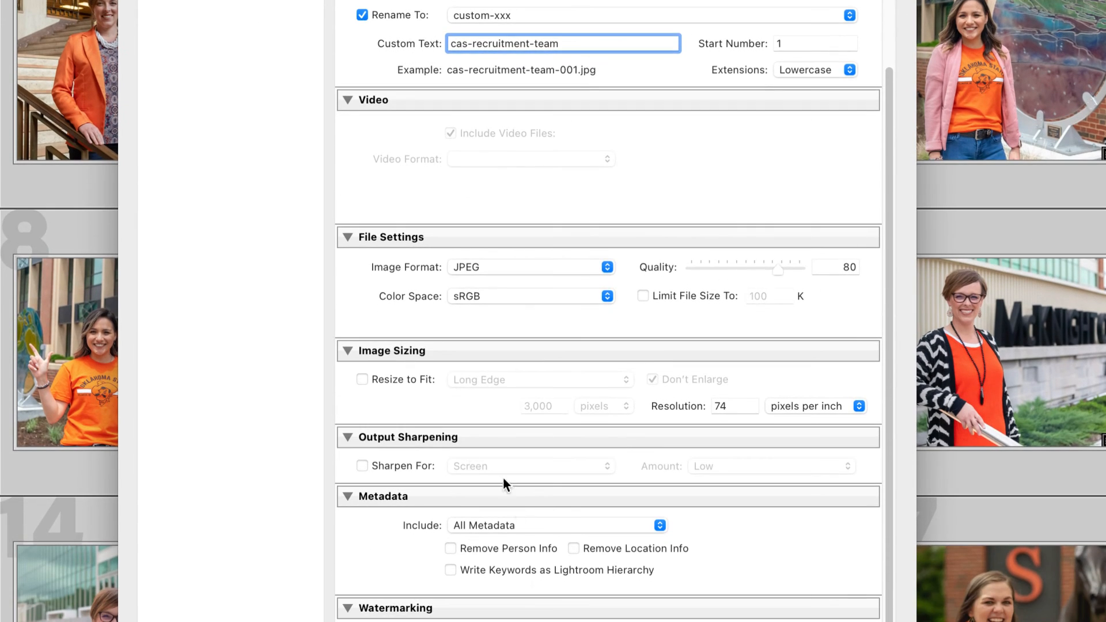
left_click(405, 376)
double_click(541, 403)
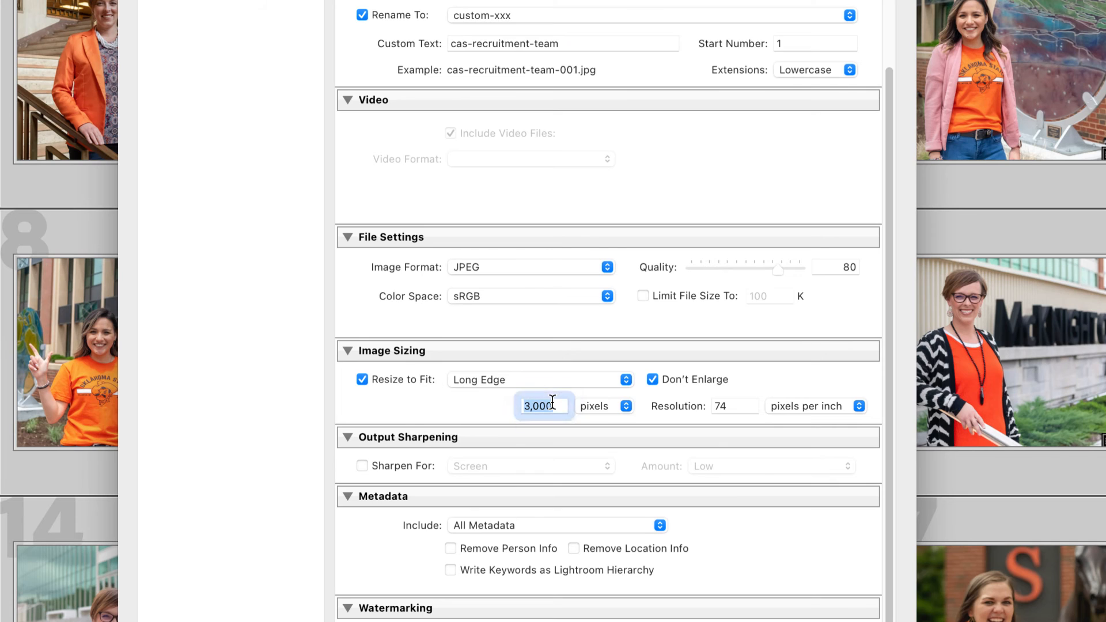
type("1280")
key("Tab")
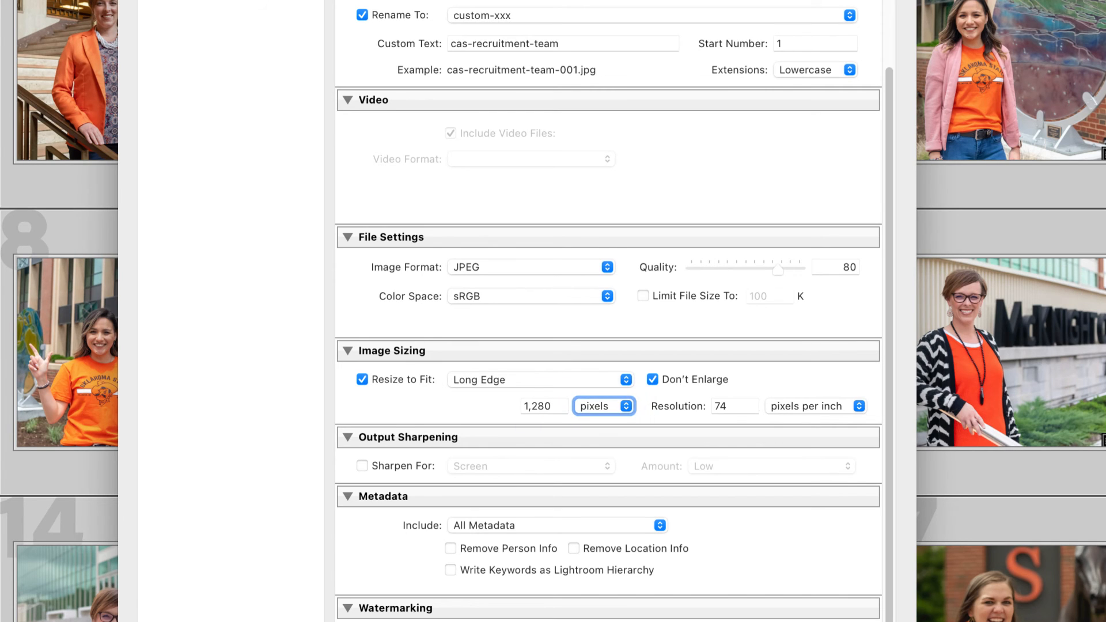
left_click(706, 377)
left_click(705, 378)
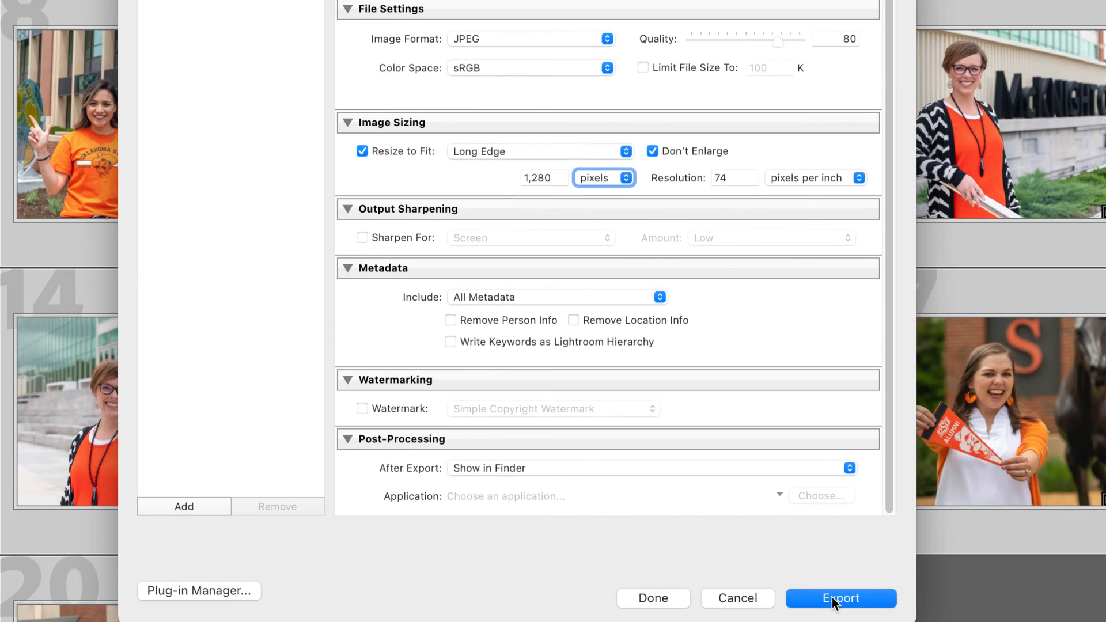
- Export the selected photos and check the renamed files in the Exported Photos folder
left_click(833, 599)
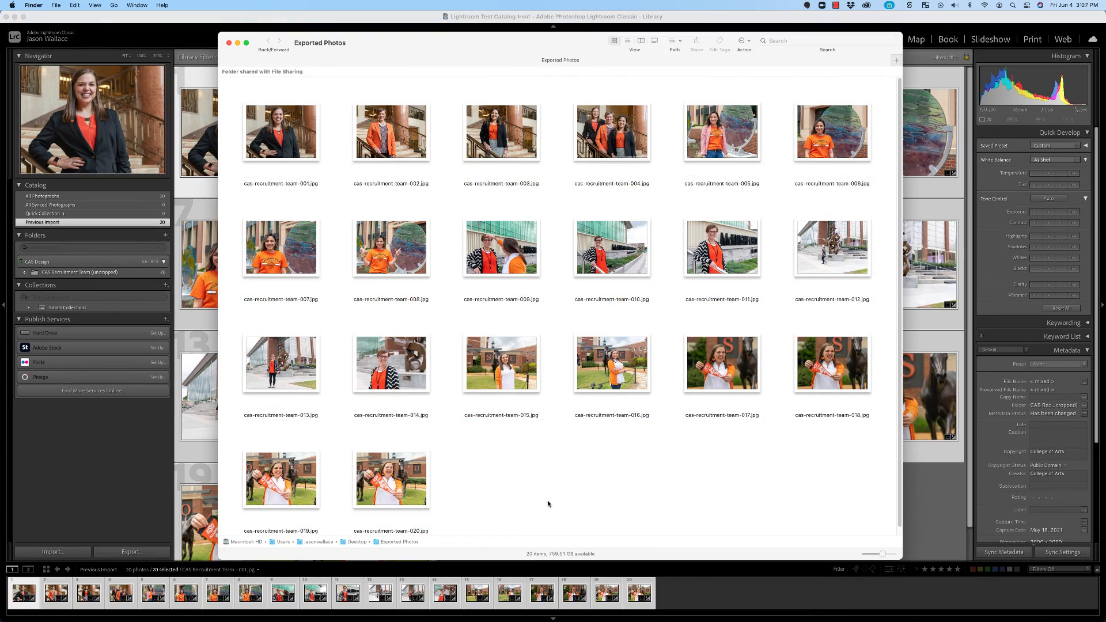
key("super+a")
left_click(547, 503)
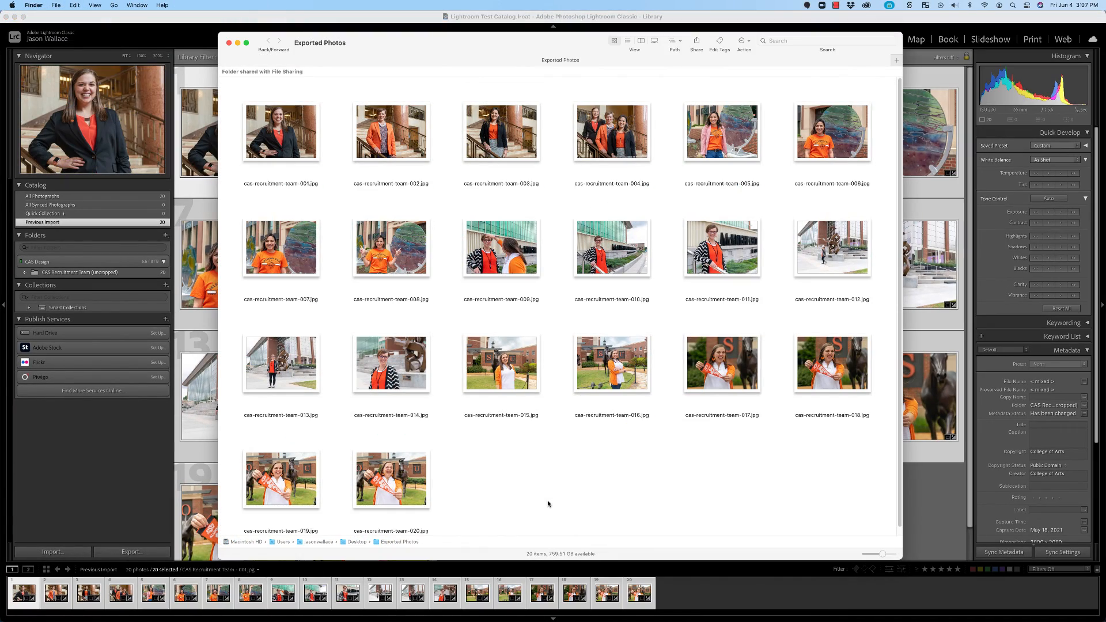